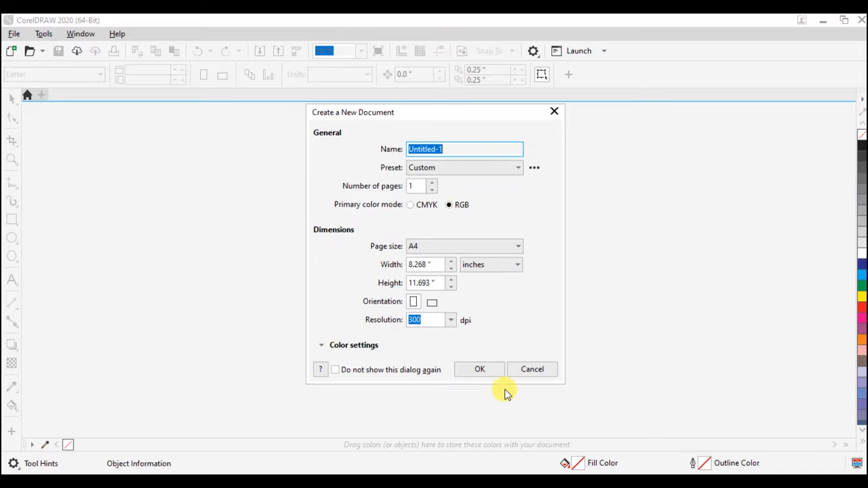
Step: Create a landscape A4 RGB document at 300 dpi and draw a rectangle about 6.8 by 4.3 inches near the page's middle
left_click(492, 374)
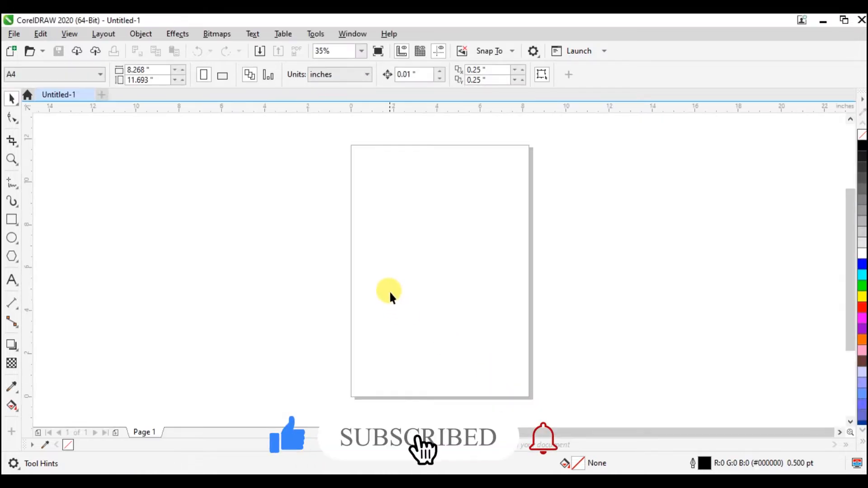
left_click(222, 76)
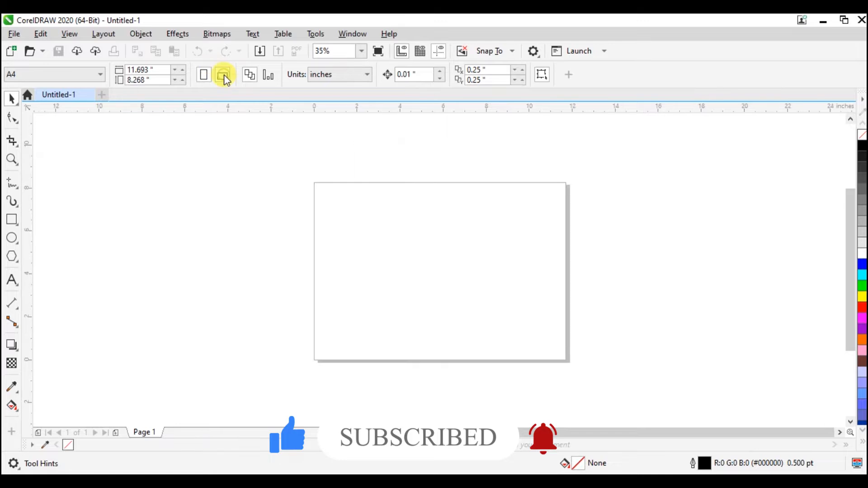
left_click(15, 221)
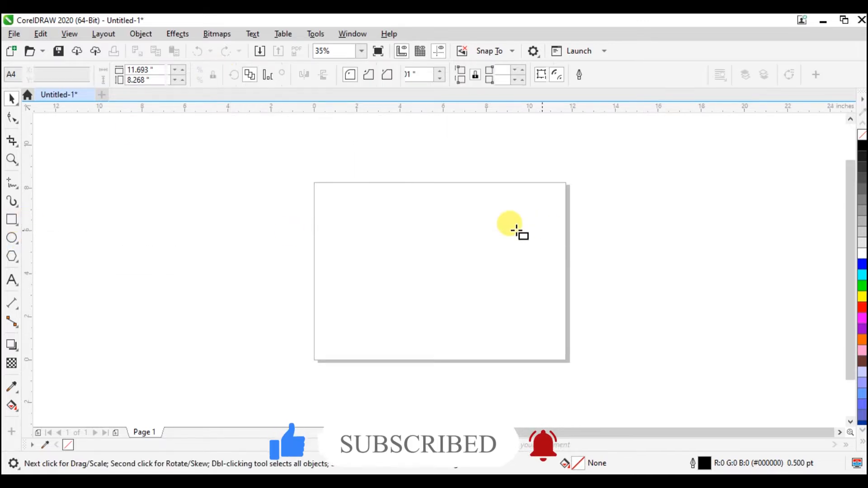
left_click_drag(364, 225, 510, 319)
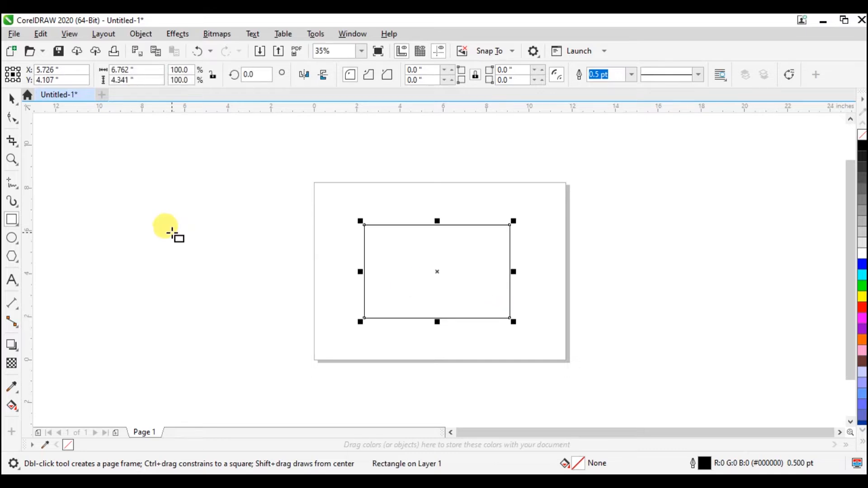
Step: Draw a circle about 1.3 inches across and place it on the rectangle's upper edge near its left corner
left_click(12, 238)
left_click_drag(379, 209, 409, 242)
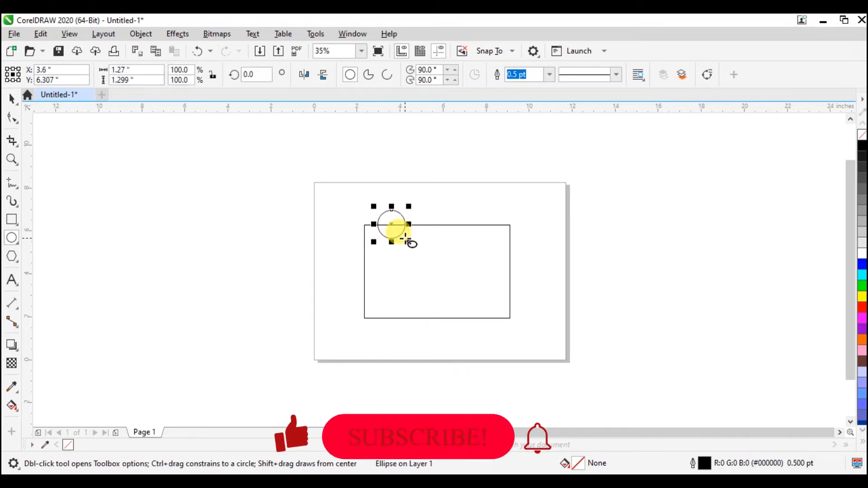
left_click(14, 102)
left_click_drag(391, 225, 382, 224)
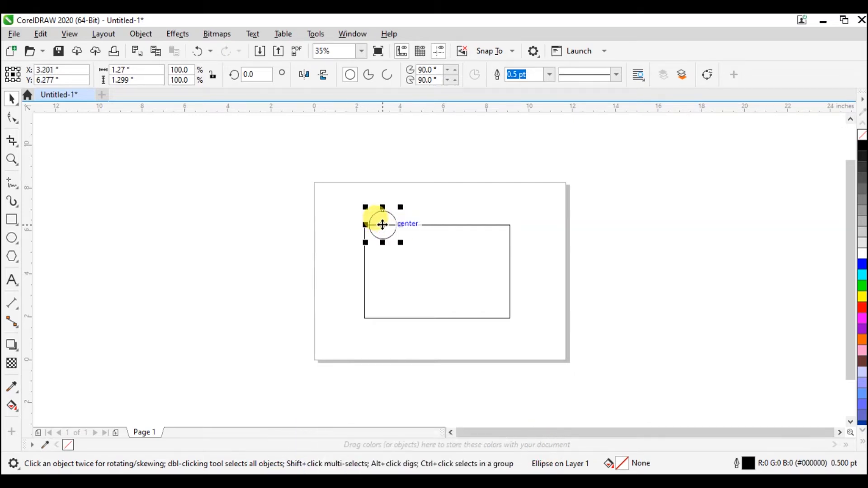
left_click(409, 221)
left_click_drag(385, 227, 413, 225)
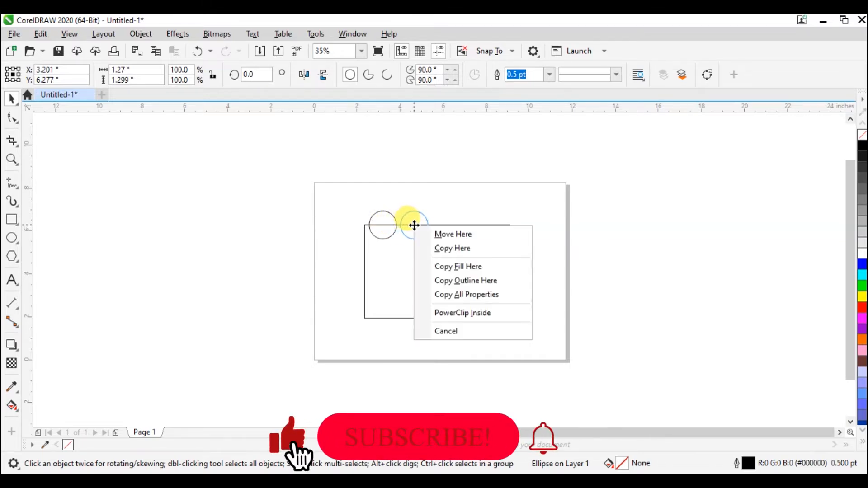
left_click(409, 217)
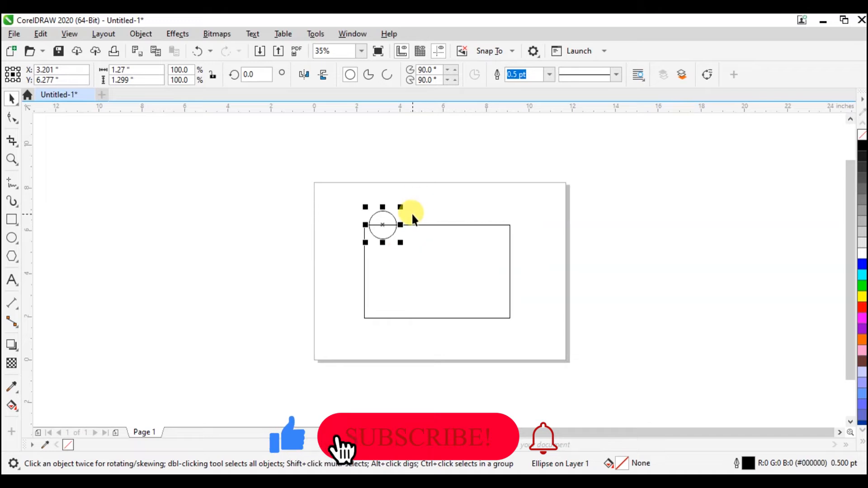
left_click(387, 225, "shift")
left_click(388, 225)
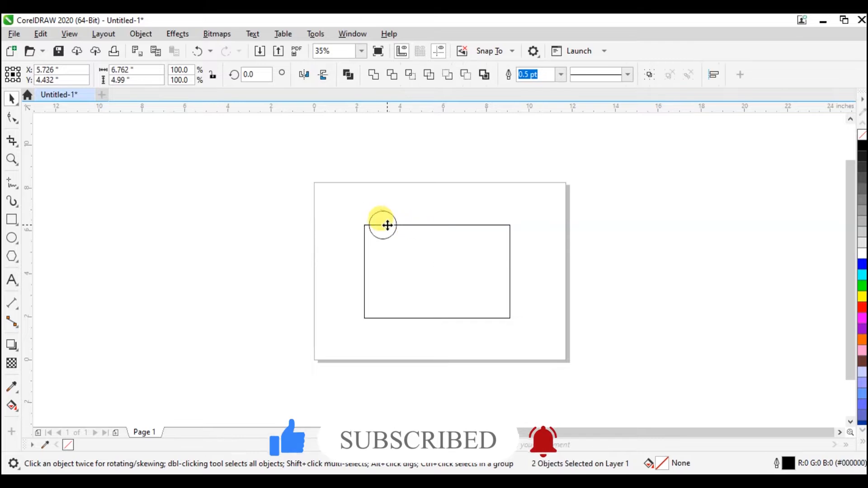
left_click(556, 197)
left_click(384, 213)
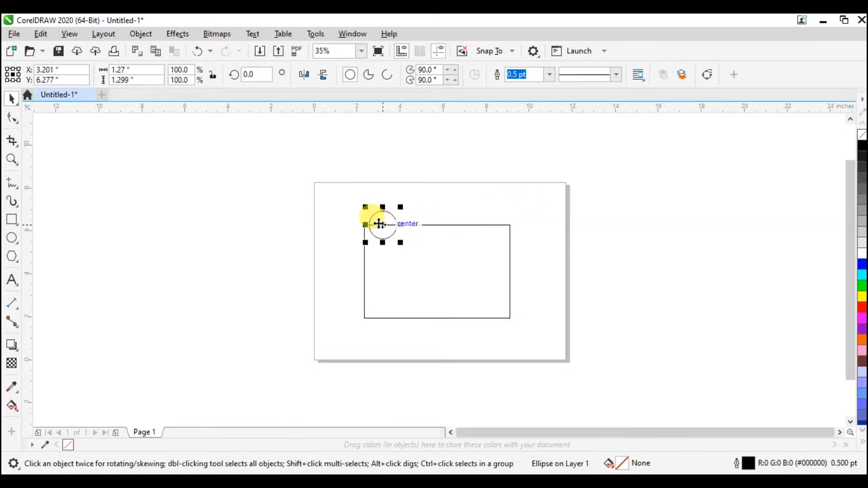
left_click(387, 224)
left_click_drag(385, 226, 385, 226)
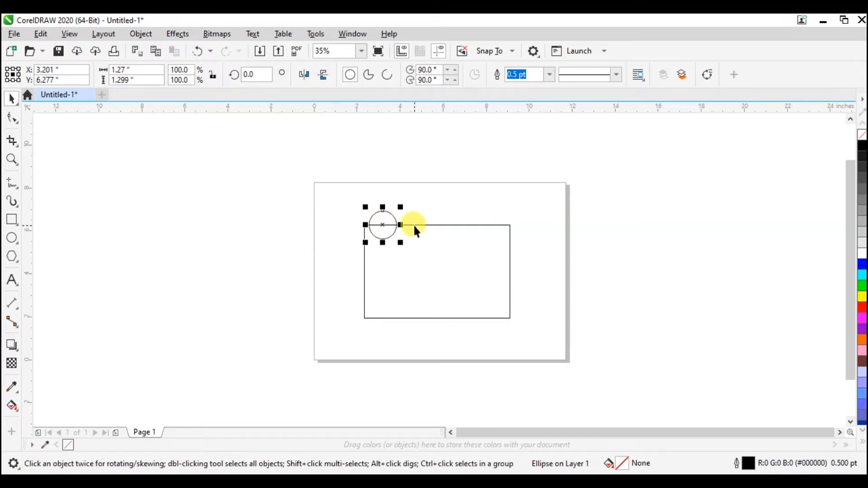
Step: Copy the circle to its right and align the copy on the rectangle's upper edge, centred at about X 4.69, Y 6.28 inches
left_click_drag(383, 225, 420, 220)
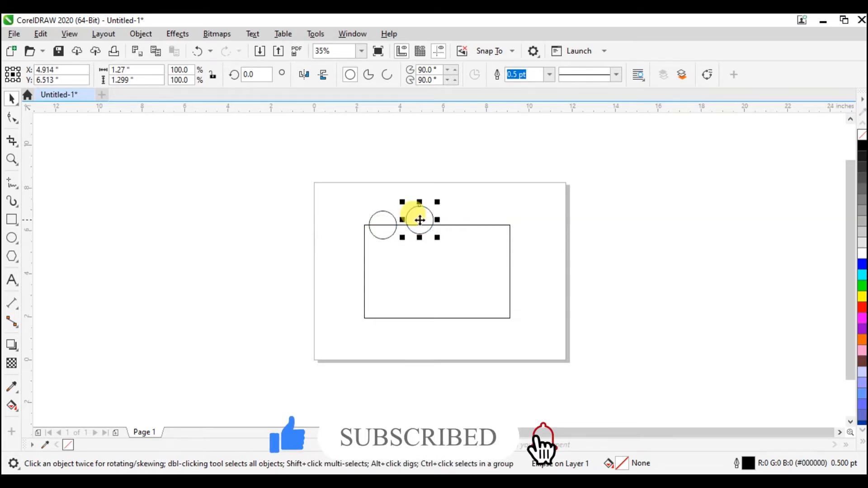
left_click(419, 220)
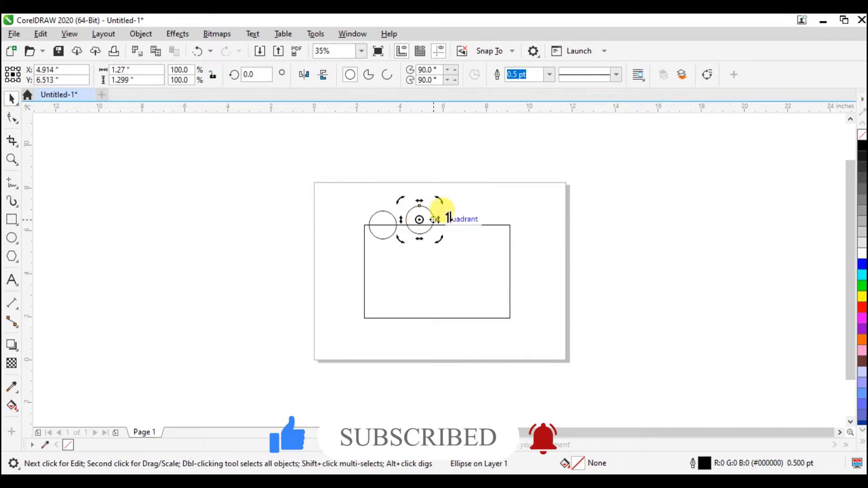
left_click(472, 215)
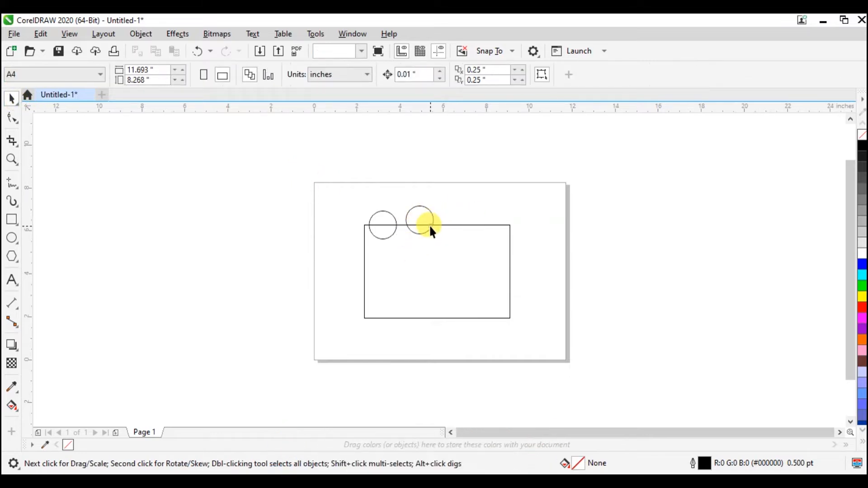
left_click(430, 228)
left_click_drag(431, 226, 428, 235)
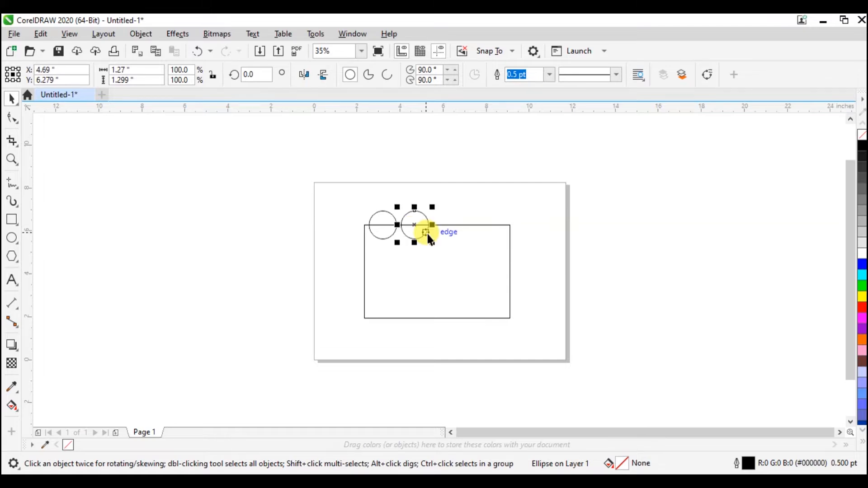
Step: Try duplicating the second circle at the default offset and undo the duplicate
key("ctrl+d")
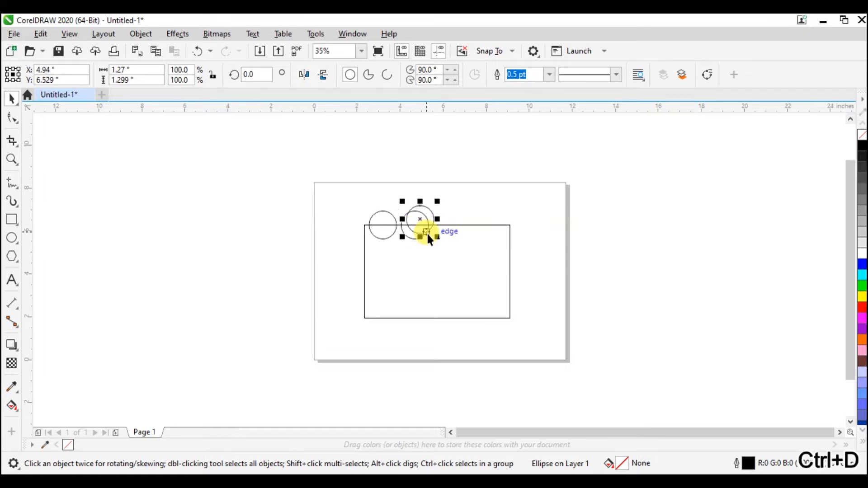
key("ctrl+z")
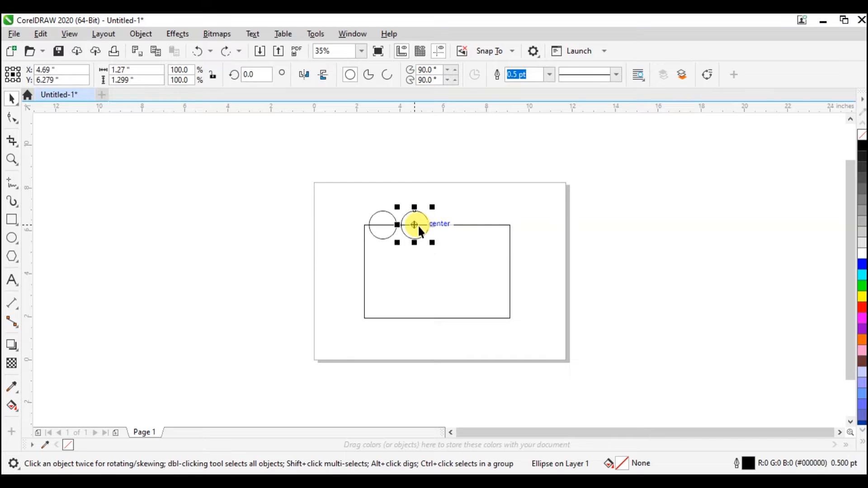
left_click(418, 224)
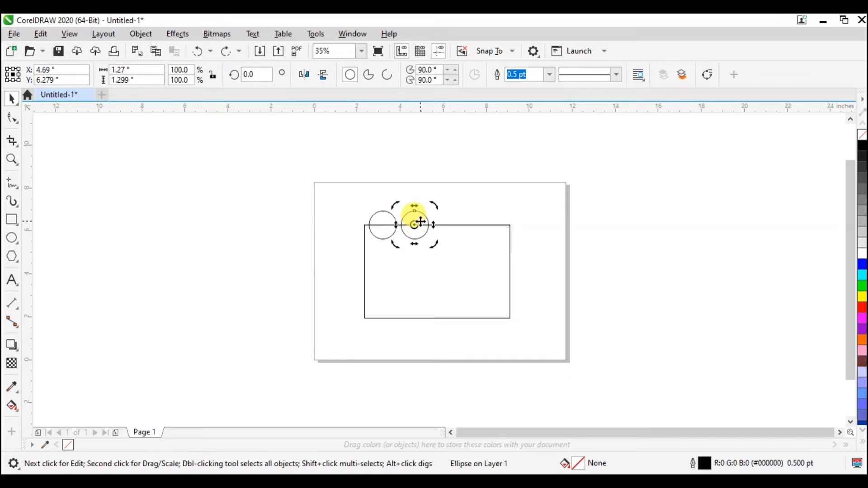
left_click(437, 258)
left_click(419, 230)
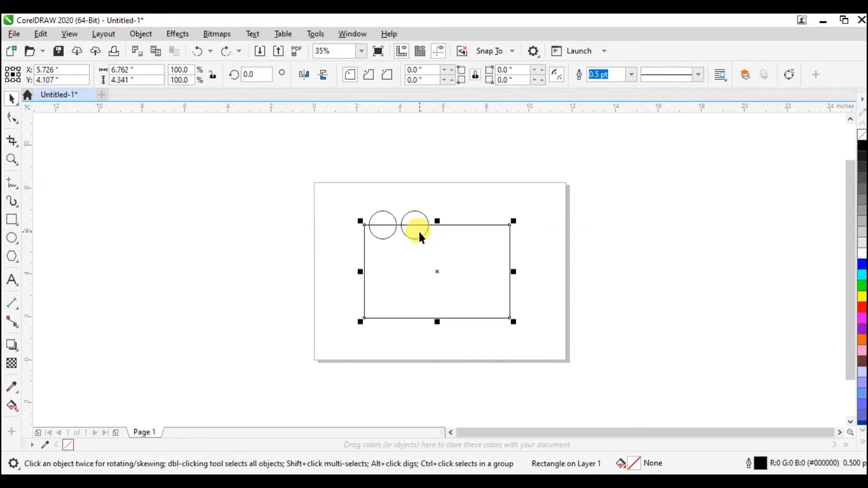
Step: Copy the second circle to about X 6.12 inches and repeat the duplication twice at the same spacing, making a row of five
left_click(420, 232)
left_click_drag(420, 232, 447, 222)
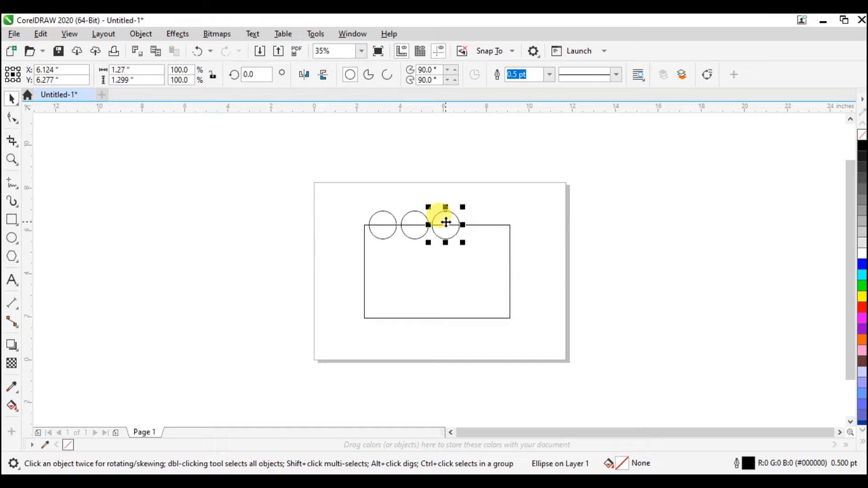
key("ctrl+d")
key("ctrl+d")
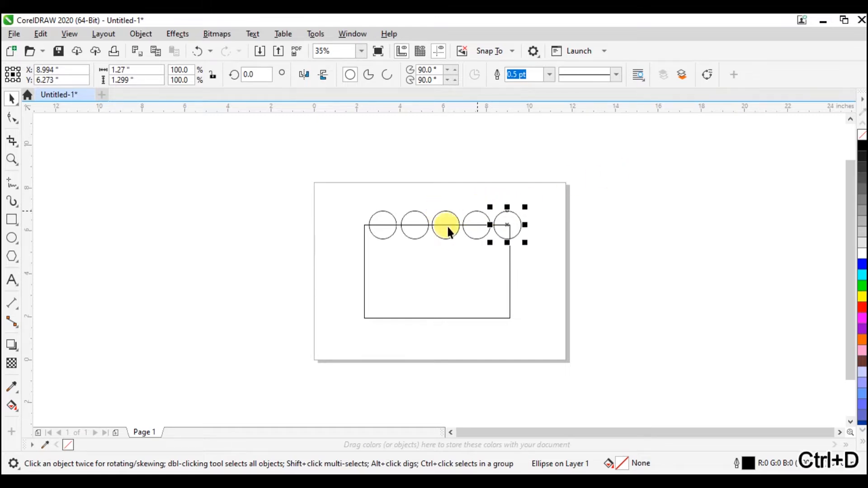
Step: Select all five circles and shift them about 0.4 inch left so the row is centred over the rectangle
left_click(388, 226)
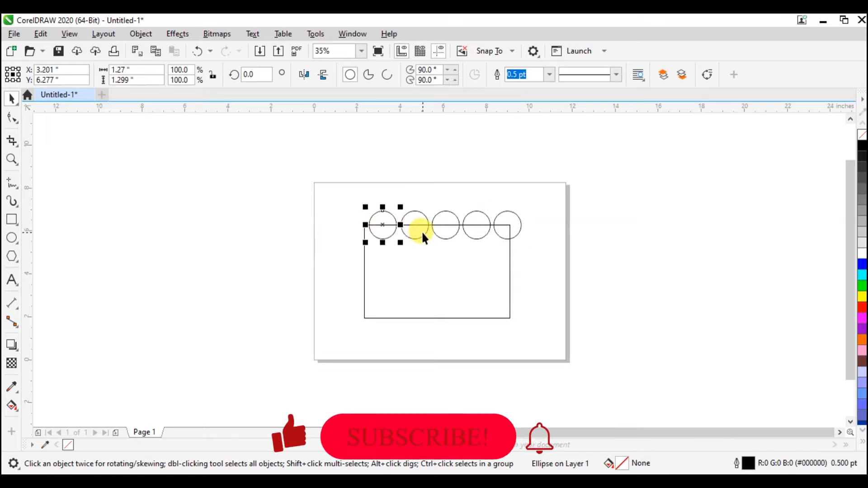
left_click(531, 206)
left_click_drag(531, 205, 523, 222)
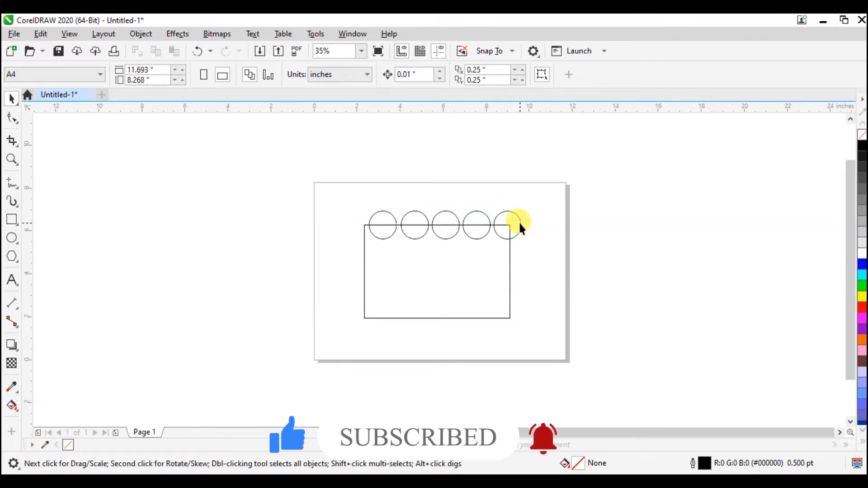
left_click(520, 221)
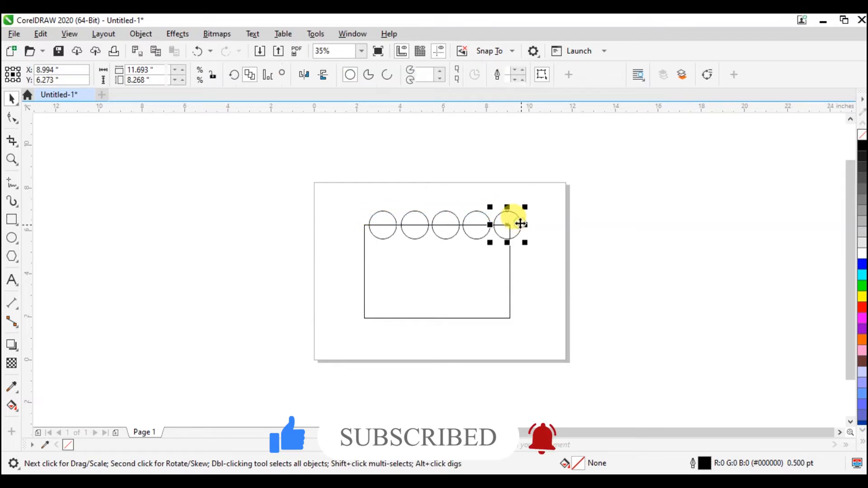
left_click(470, 237)
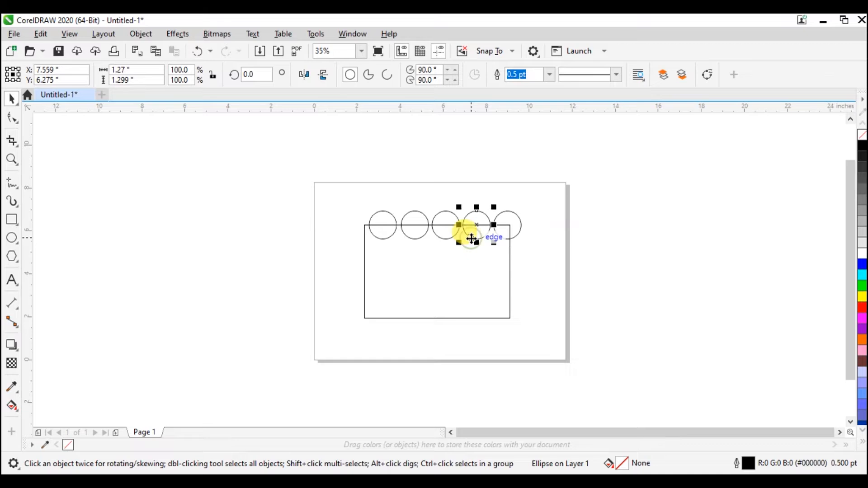
left_click(438, 232, "shift")
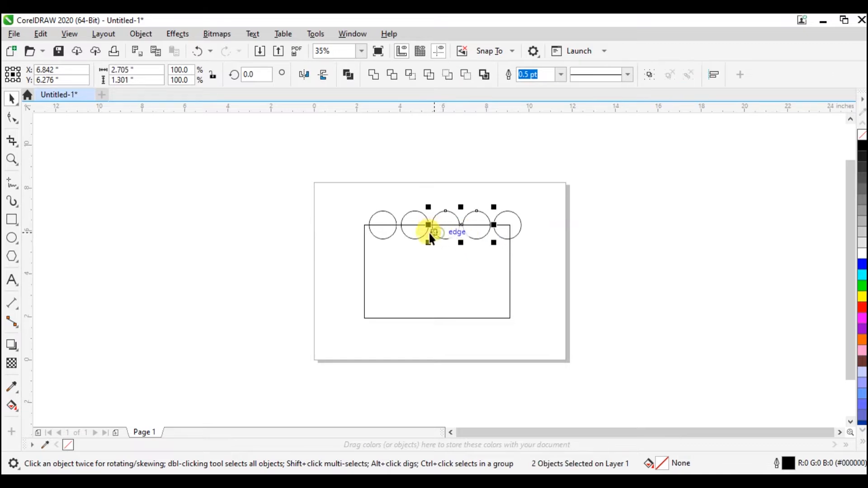
left_click(412, 232, "shift")
left_click(387, 235, "shift")
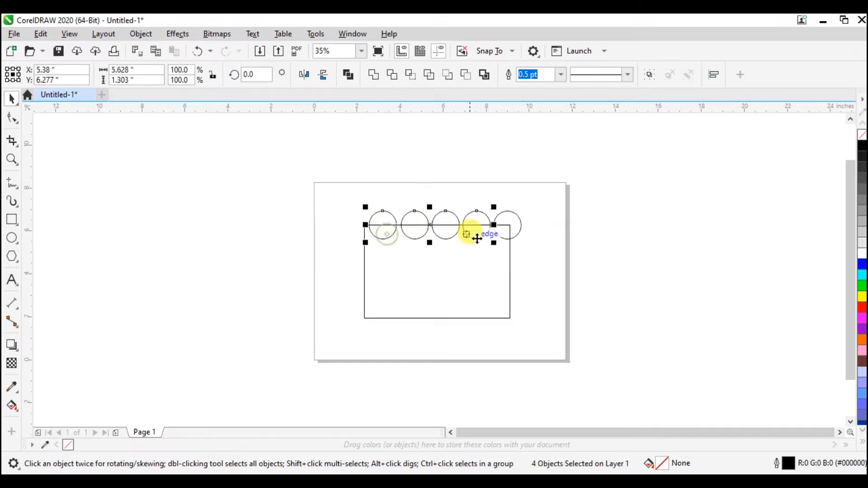
left_click(520, 224, "shift")
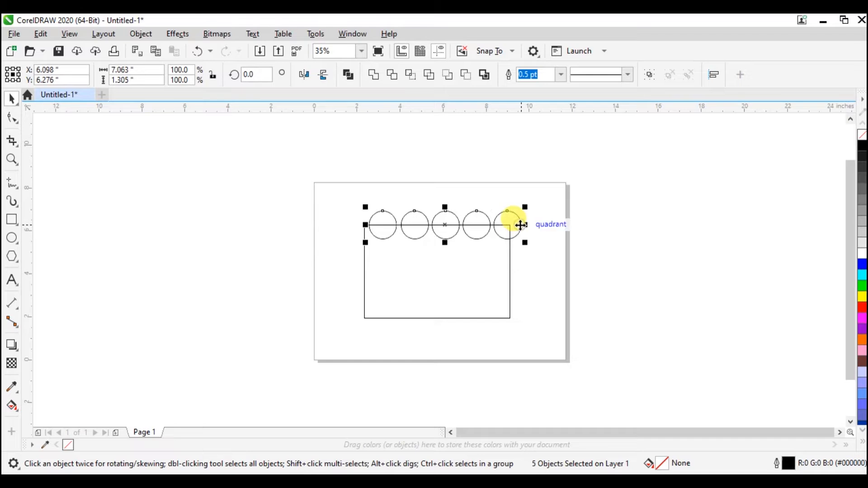
key("Left")
key("Left")
key("Left")
key("Left")
key("Left")
key("Left")
key("Left")
key("Left")
mouse_move(442, 226)
left_mouse_down()
mouse_move(426, 223)
mouse_move(437, 225)
left_mouse_up()
Step: Select the rectangle together with the five circles and weld them into a single curve
left_click(525, 241)
left_click_drag(522, 209, 347, 322)
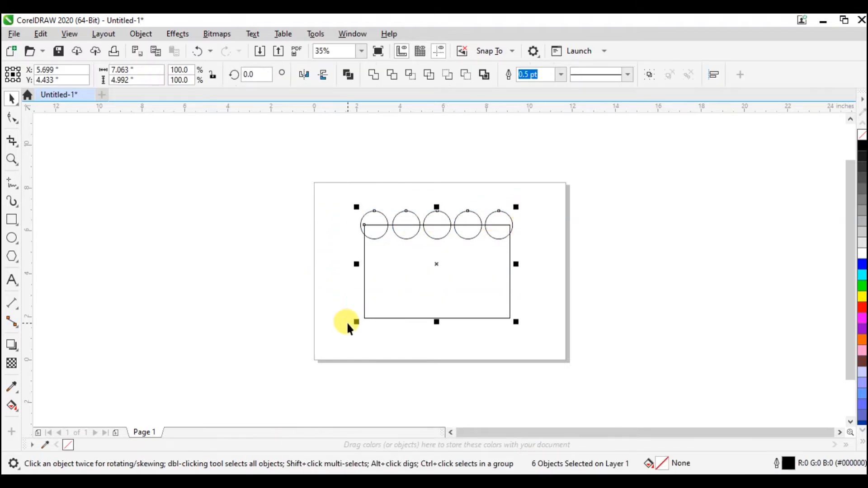
left_click(376, 86)
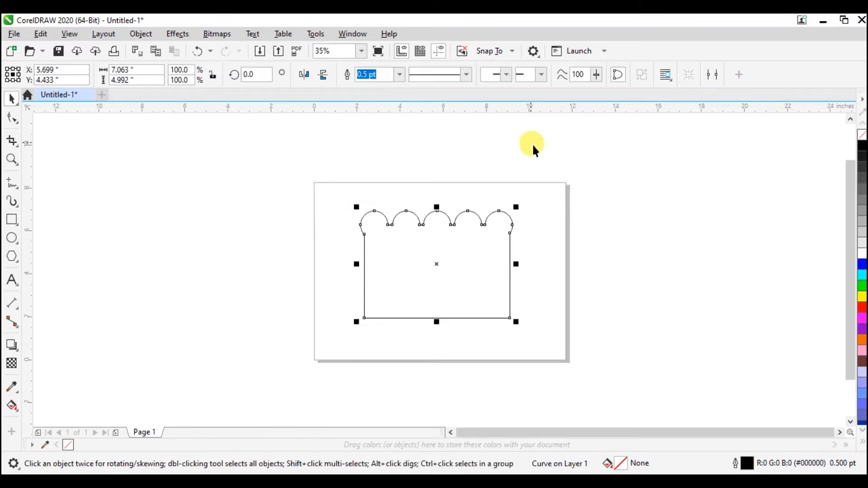
left_click(542, 199)
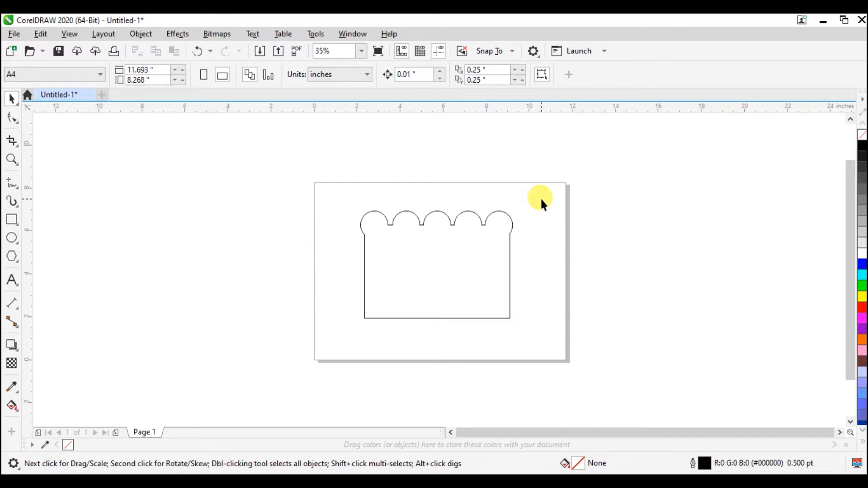
Step: Fill the welded scalloped shape with yellow
left_click(509, 246)
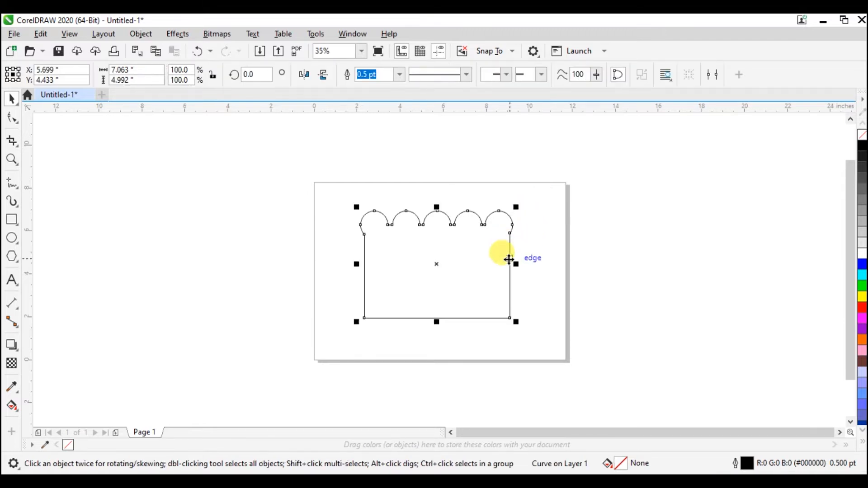
left_click(863, 297)
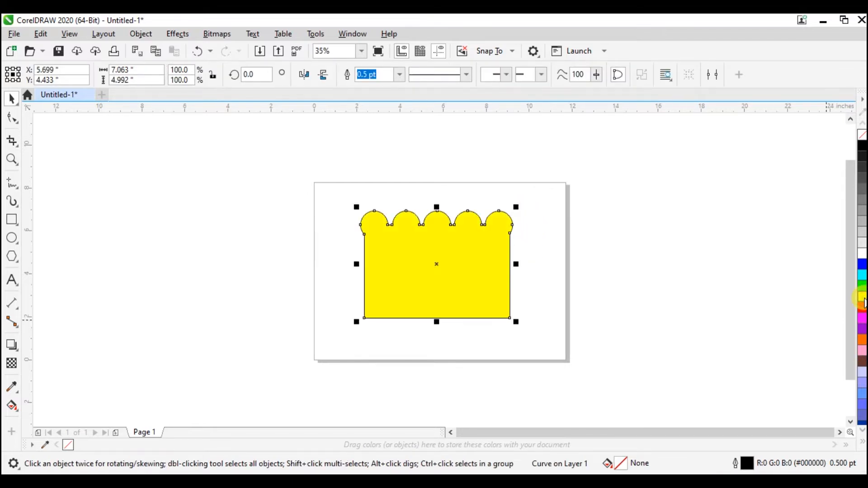
left_click(566, 283)
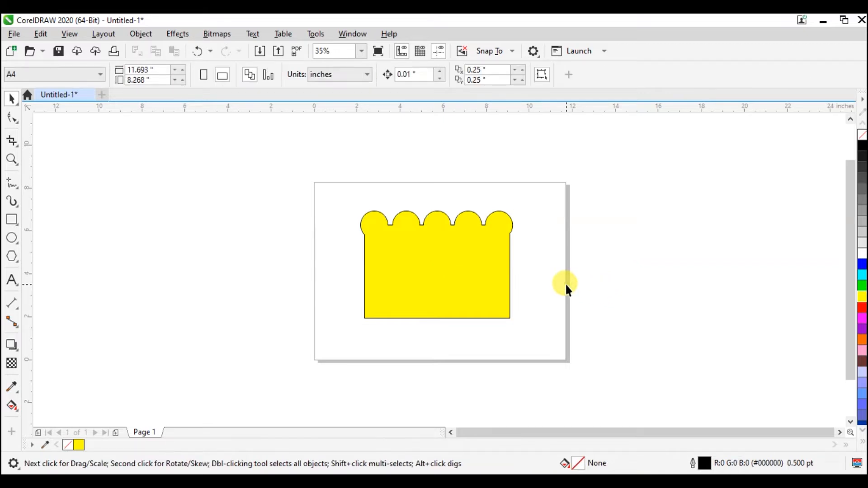
Step: Undo the yellow fill, the weld and the circle operations until only the plain rectangle is left
key("ctrl+z")
key("ctrl+z")
key("ctrl+z")
key("ctrl+z")
key("ctrl+z")
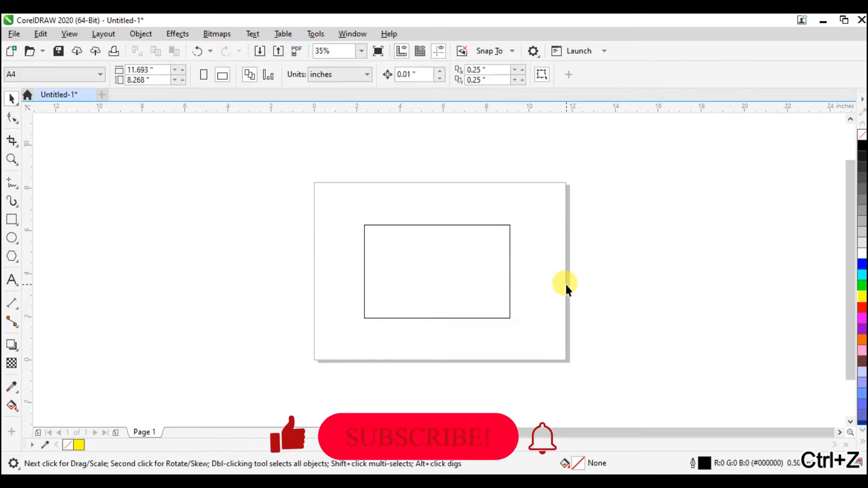
Step: Delete the rectangle and draw a near-circular ellipse about 4.5 by 4.3 inches near the middle of the page
left_click(418, 317)
key("Delete")
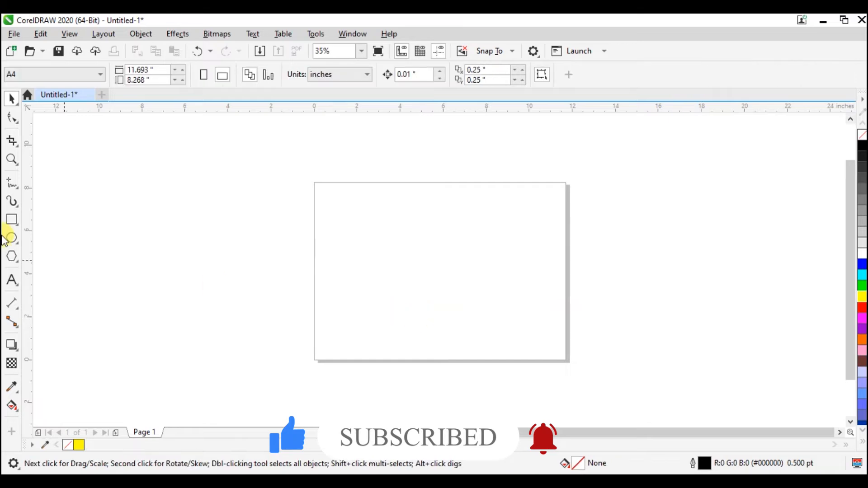
left_click(11, 240)
left_click_drag(370, 221, 471, 319)
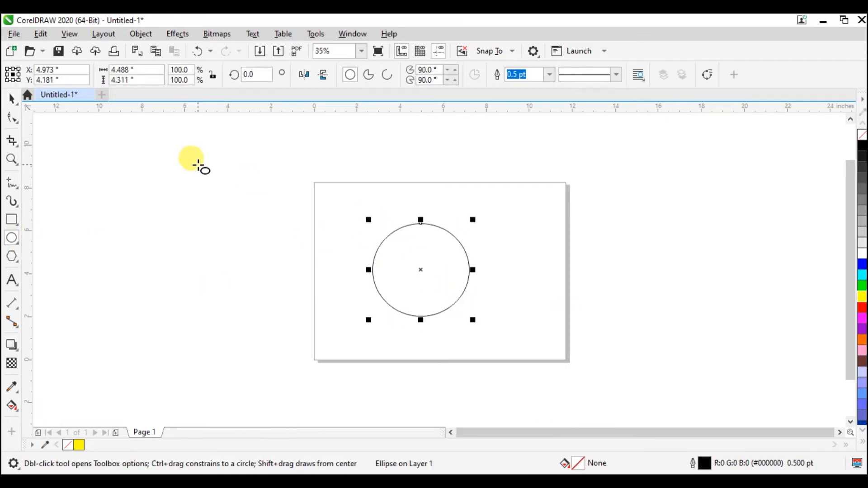
Step: Duplicate the circle about 2.2 inches horizontally to its right so that the two circles overlap
left_click(13, 98)
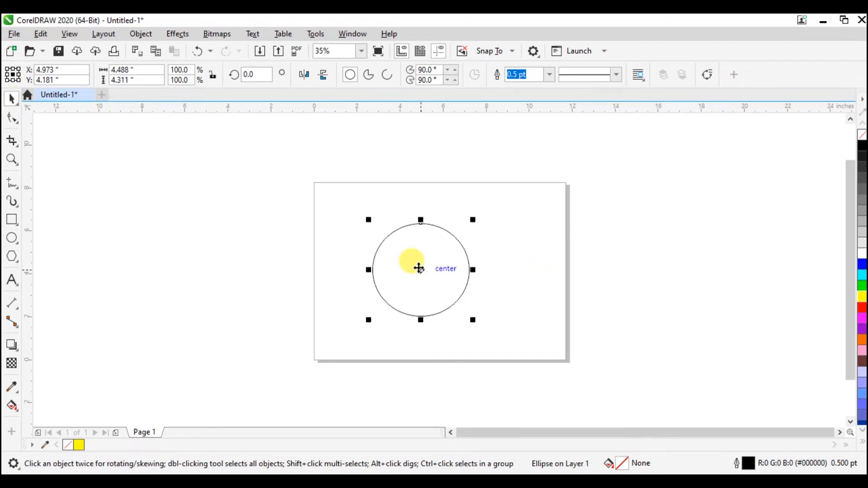
left_click_drag(419, 268, 469, 269)
mouse_move(469, 275)
left_mouse_down()
mouse_move(468, 261)
mouse_move(470, 270)
left_mouse_up()
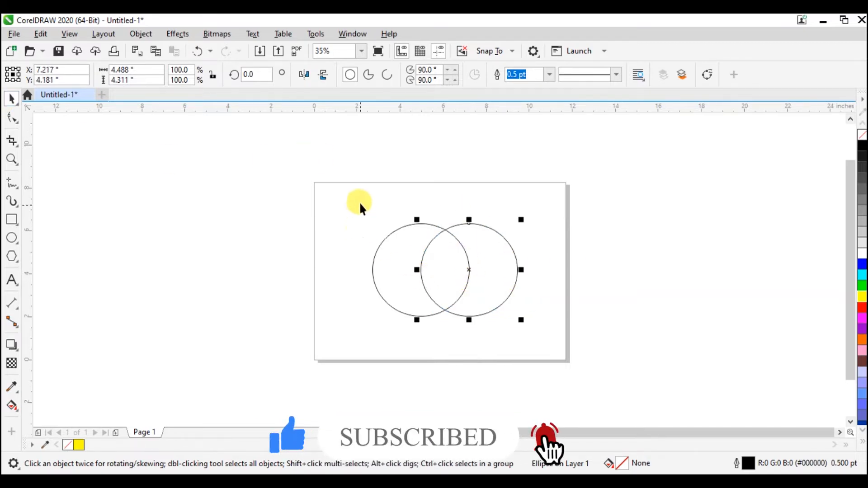
Step: Trim the left circle with the overlapping right circle and move the right circle about 1.6 inches away from the crescent
left_click_drag(360, 198, 543, 330)
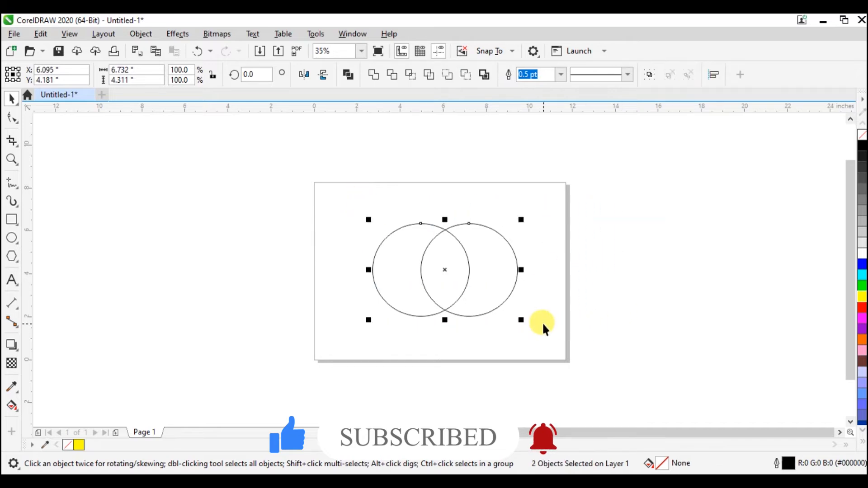
left_click(392, 75)
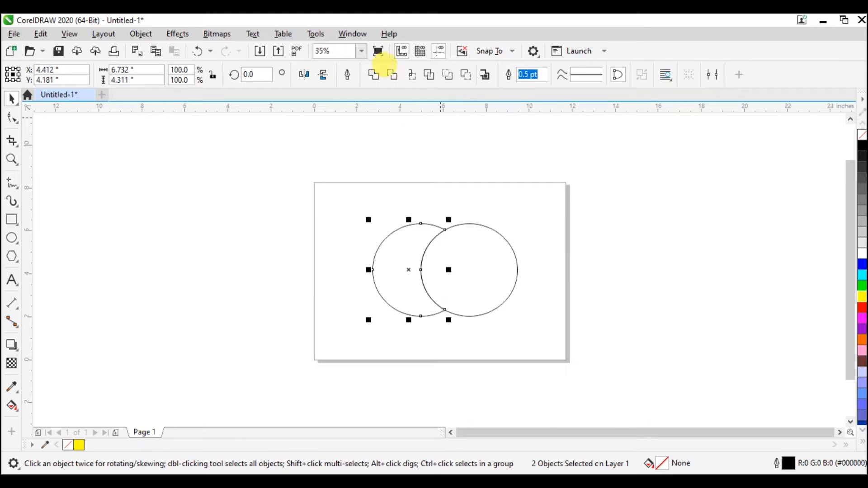
left_click(517, 262)
left_click_drag(517, 262, 551, 261)
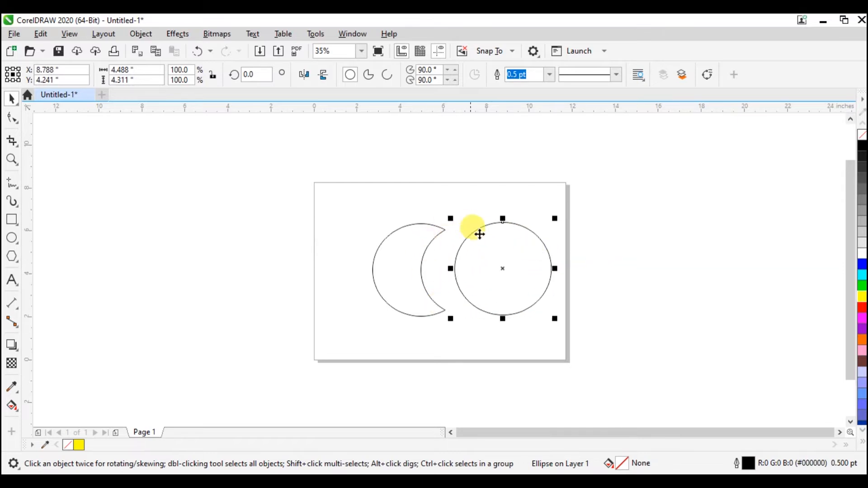
Step: Fill the crescent shape with yellow
left_click(384, 272)
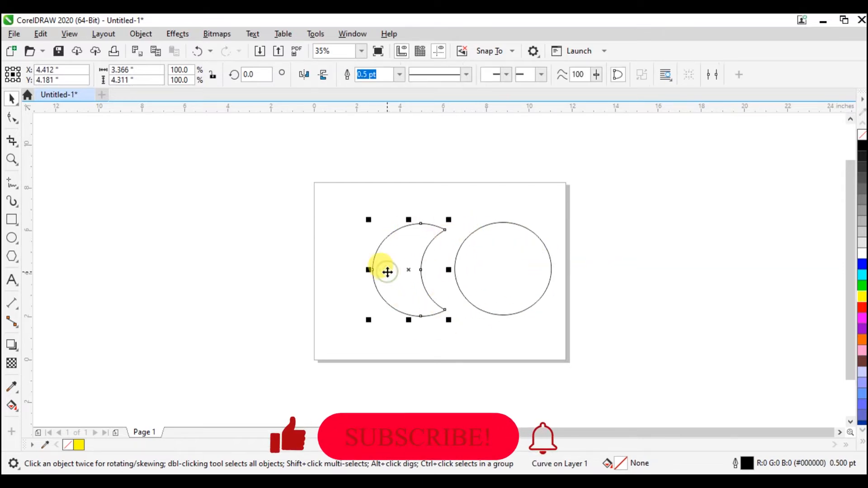
left_click(862, 297)
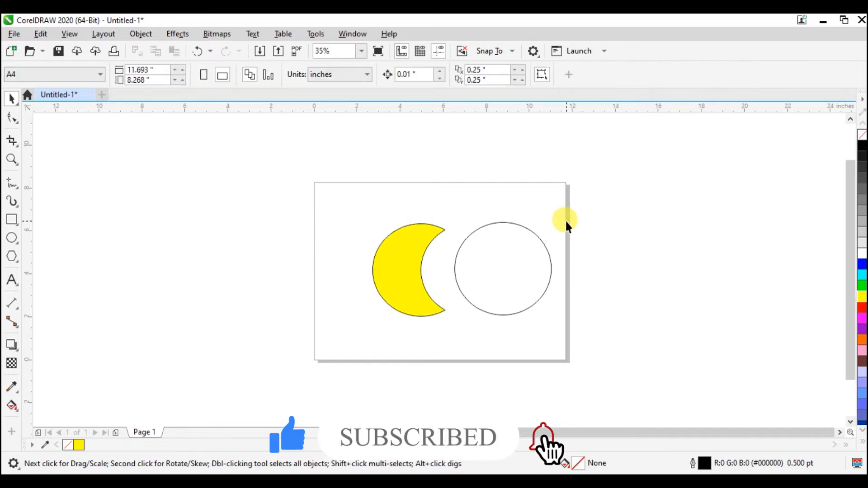
Step: Undo the yellow fill, the circle move and the trim to get back to two overlapping circles
key("ctrl+z")
key("ctrl+z")
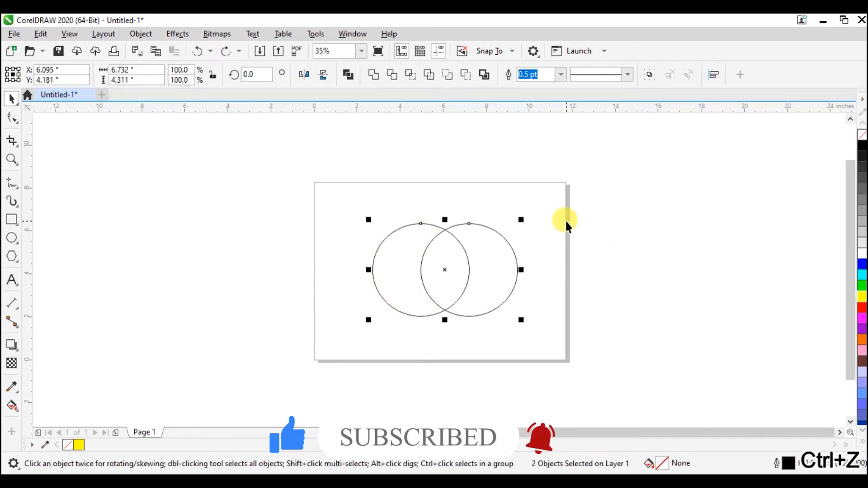
Step: Intersect the two overlapping circles and move the resulting lens shape clear of them, about 5.3 inches to the right
left_click(410, 81)
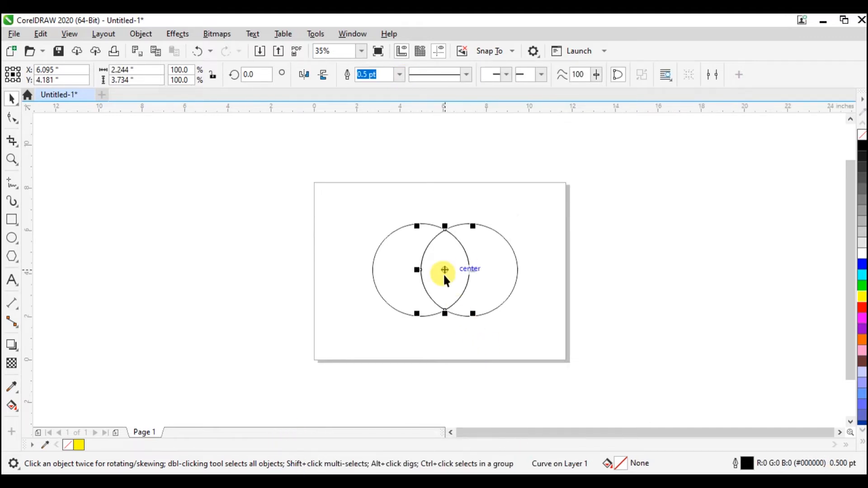
left_click_drag(445, 277, 559, 267)
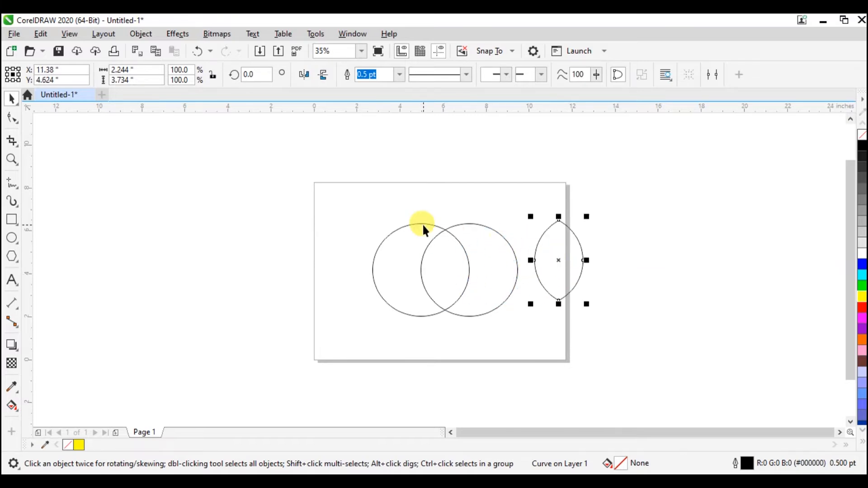
left_click(499, 349)
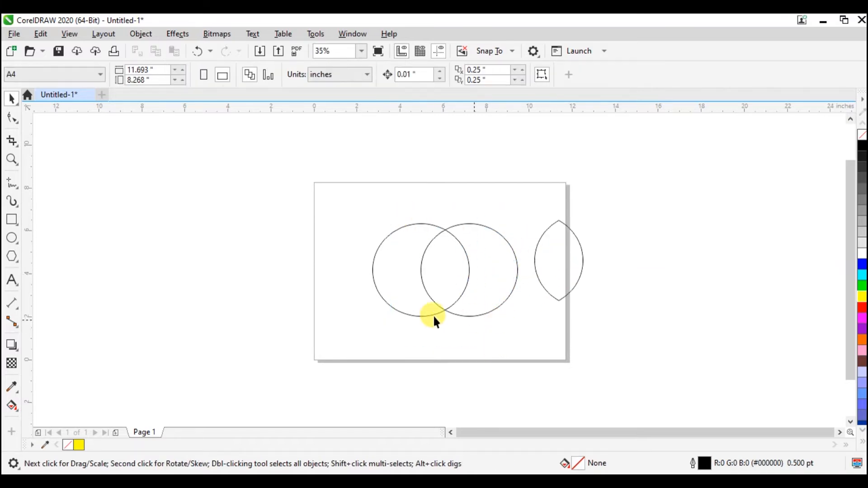
Step: Delete both original circles and move the lens shape back to the middle of the page
left_click_drag(474, 295, 500, 328)
key("Delete")
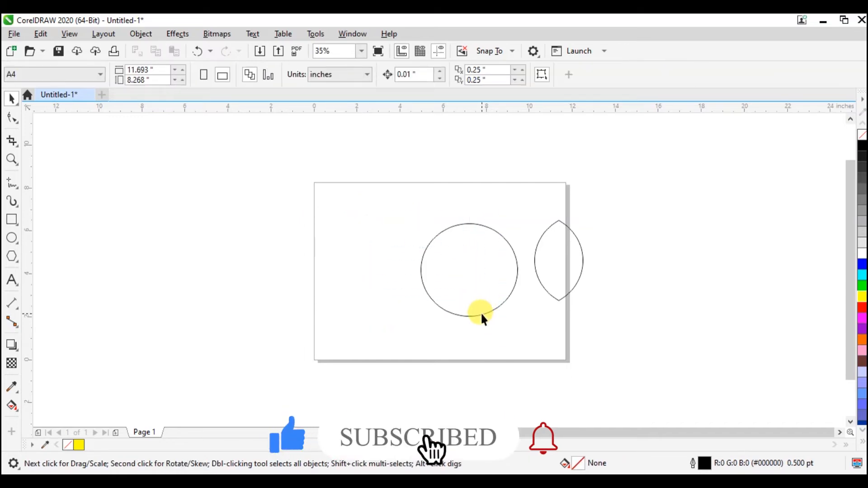
left_click(482, 312)
key("Delete")
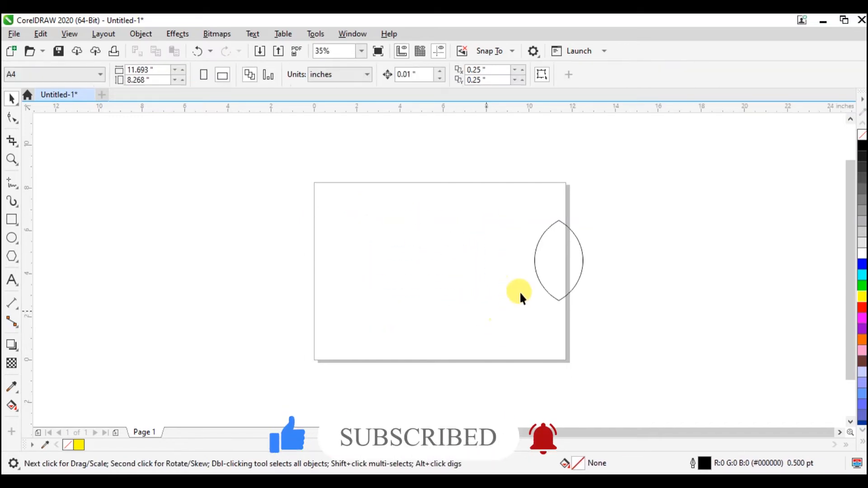
left_click_drag(559, 300, 441, 294)
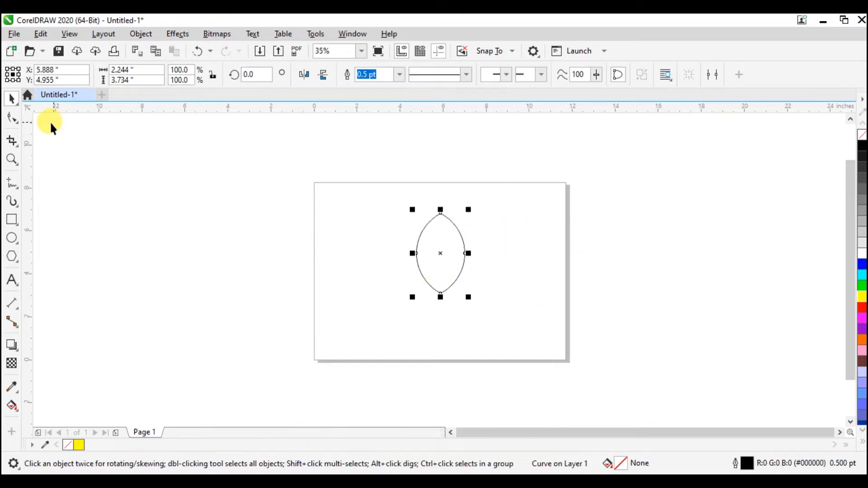
Step: Bend the lens's upper right edge inward with the Shape tool by adjusting the top node's curve handle, forming a leaf
left_click(12, 119)
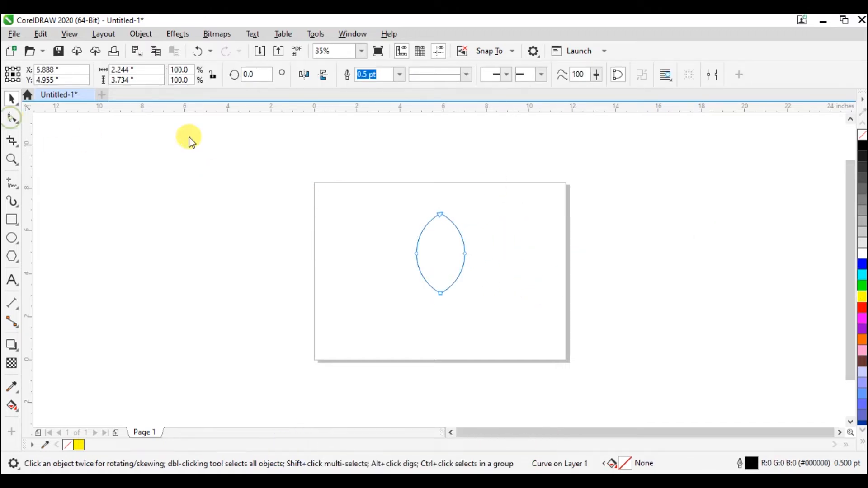
left_click(440, 213)
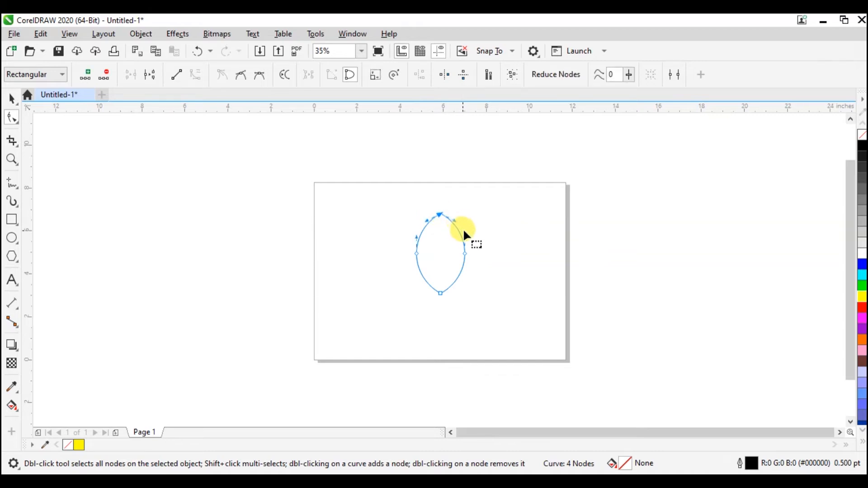
left_click_drag(466, 239, 478, 197)
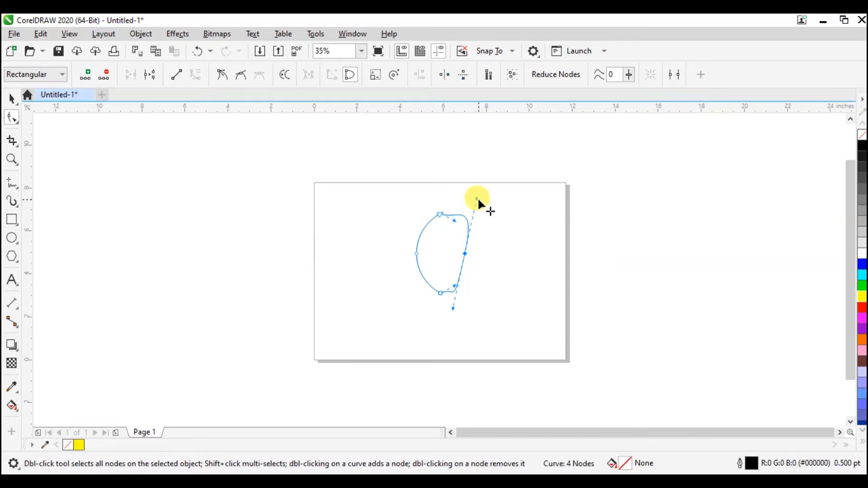
key("ctrl+z")
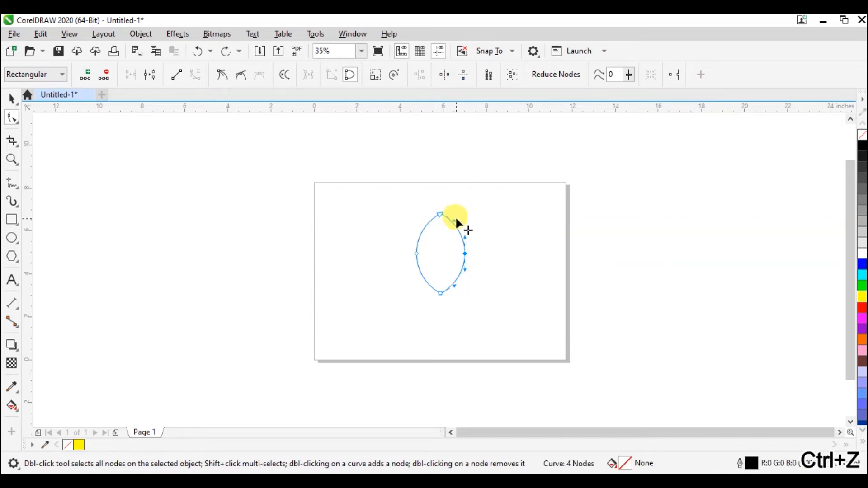
mouse_move(455, 222)
left_mouse_down()
mouse_move(442, 231)
mouse_move(446, 246)
mouse_move(449, 237)
left_mouse_up()
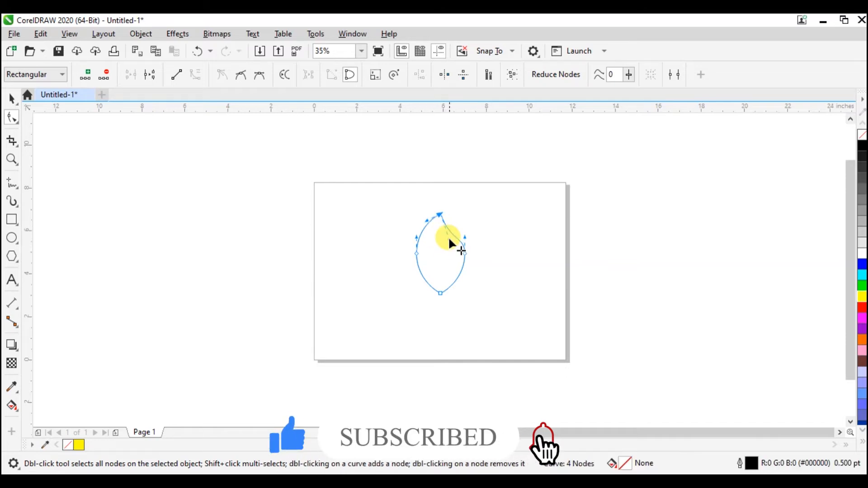
Step: Fill the leaf with green and scale it proportionally down to about 63 percent
left_click(861, 286)
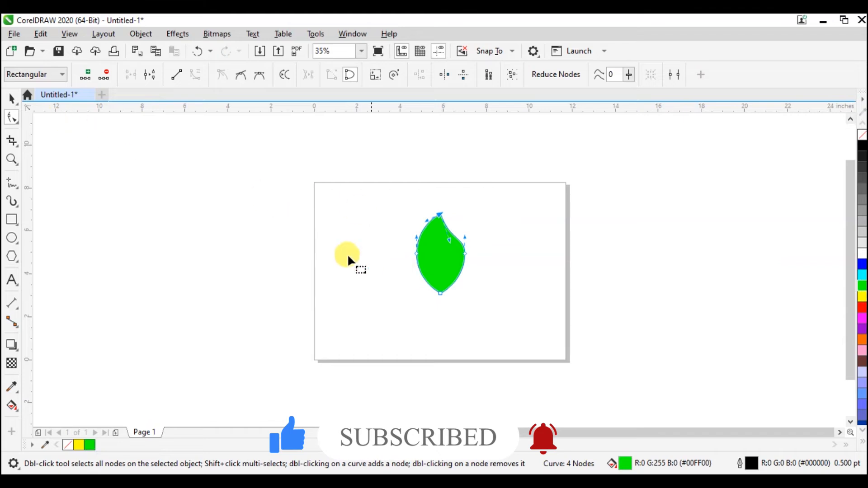
left_click(9, 97)
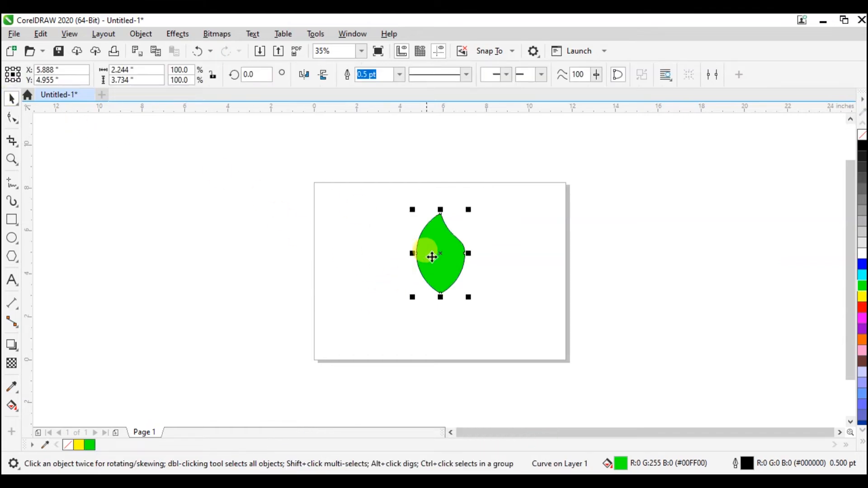
left_click_drag(469, 297, 452, 283)
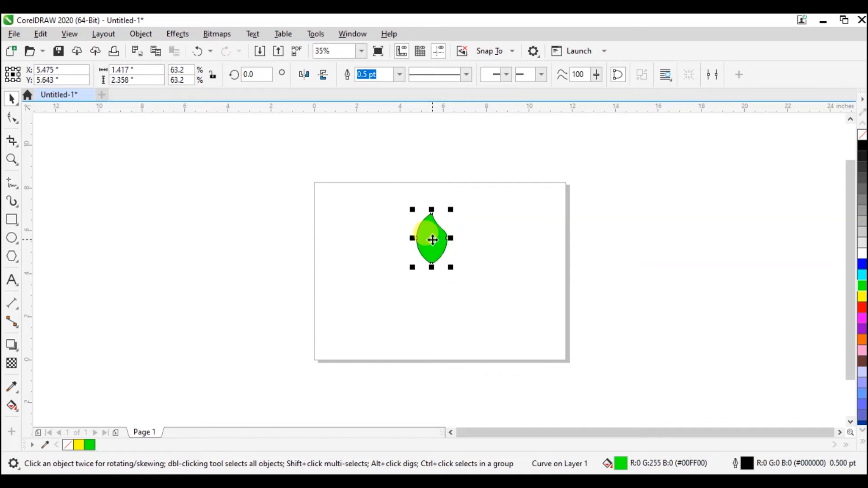
Step: Draw a freehand S-shaped stem about 8.3 inches tall to the right of the leaf
left_click(12, 183)
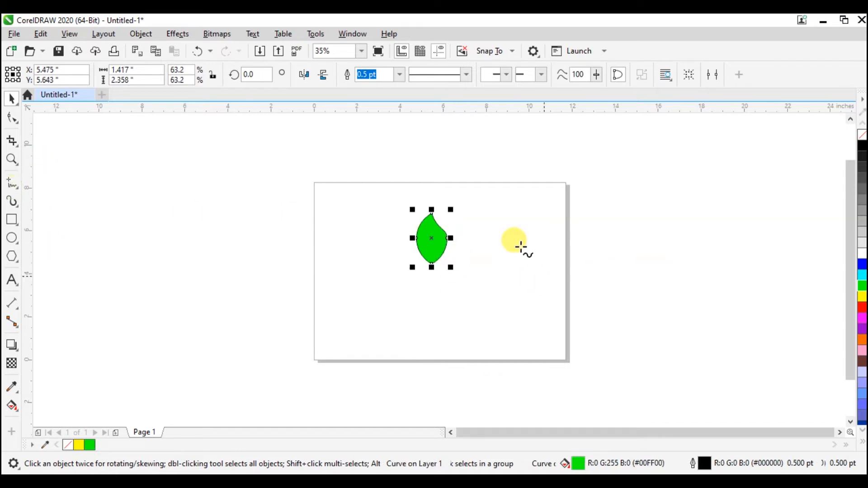
left_click(480, 193)
mouse_move(487, 221)
left_mouse_down()
mouse_move(461, 304)
mouse_move(466, 328)
mouse_move(505, 369)
left_mouse_up()
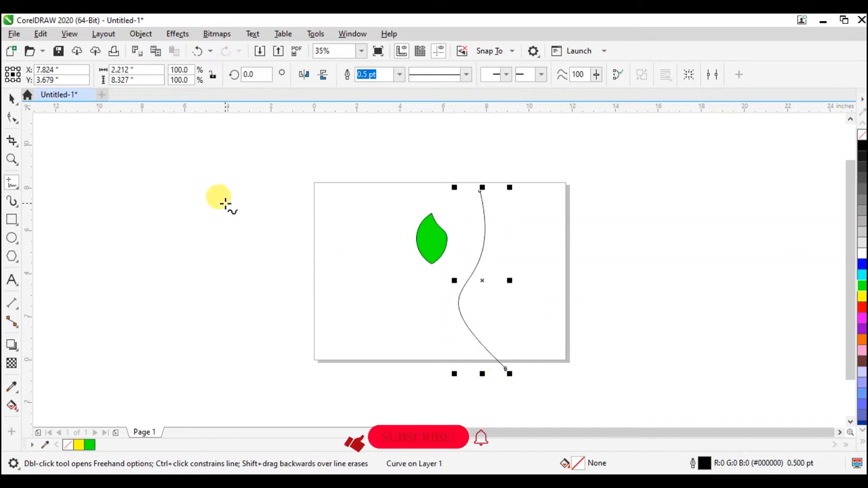
Step: Rotate the green leaf to about 28.5 degrees and move it so its lower tip touches the stem's left side
left_click(12, 98)
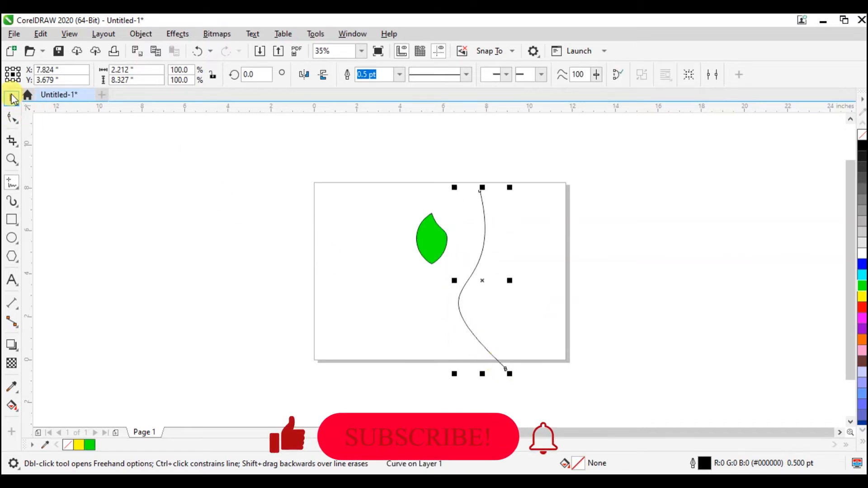
left_click(427, 237)
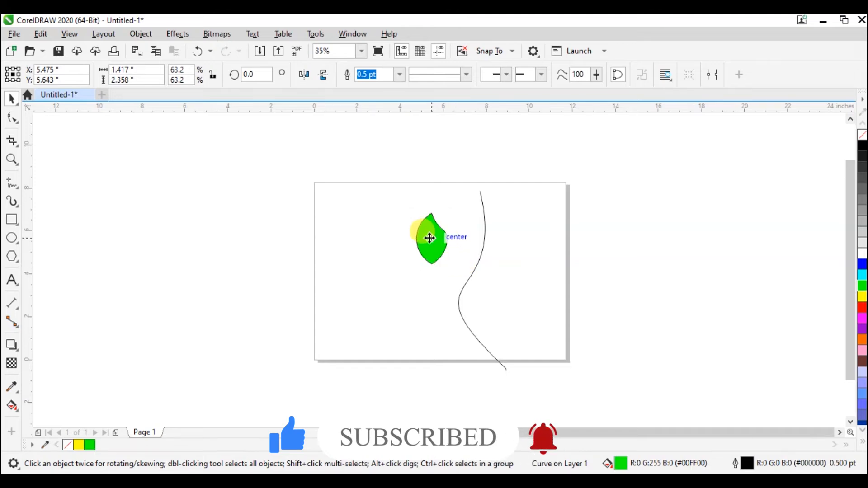
left_click(430, 238)
left_click_drag(456, 272, 457, 249)
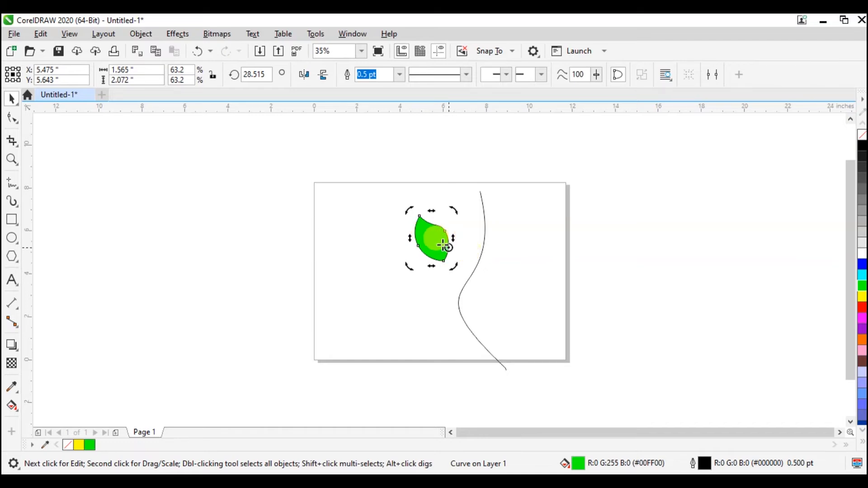
left_click(433, 245)
left_click_drag(438, 250, 472, 253)
left_click(542, 309)
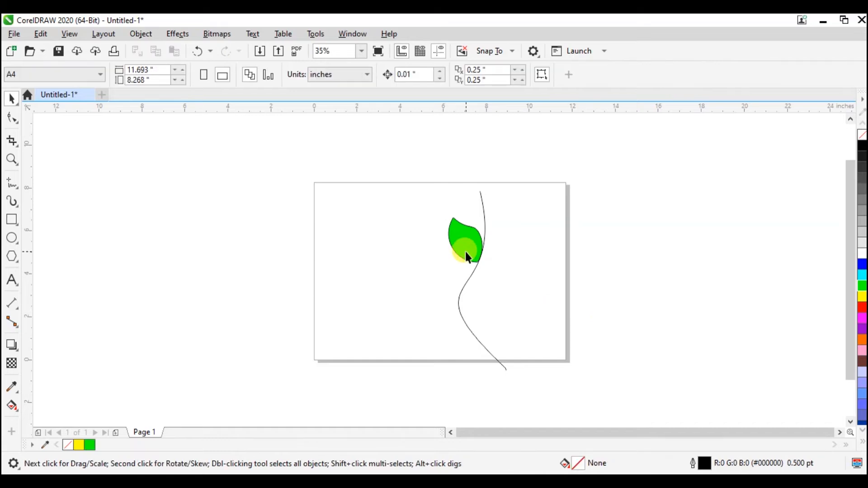
Step: Relocate the leaf's rotation centre to its lower tip on the stem
left_click(466, 257)
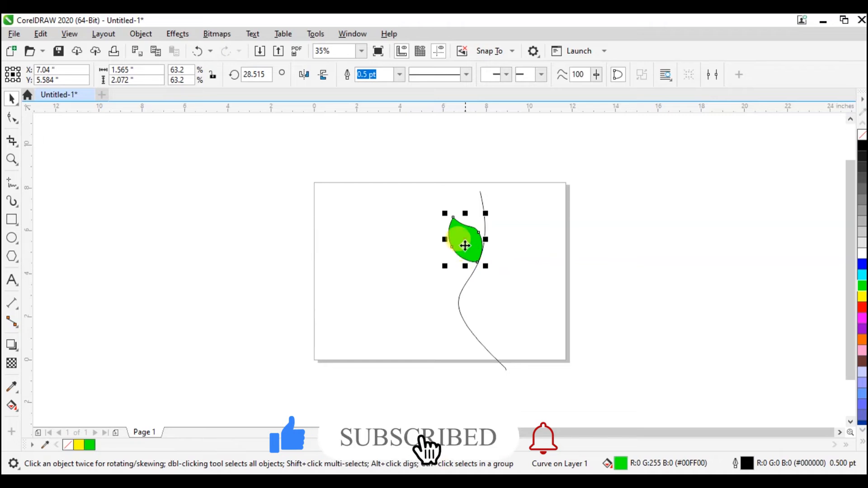
left_click(465, 240)
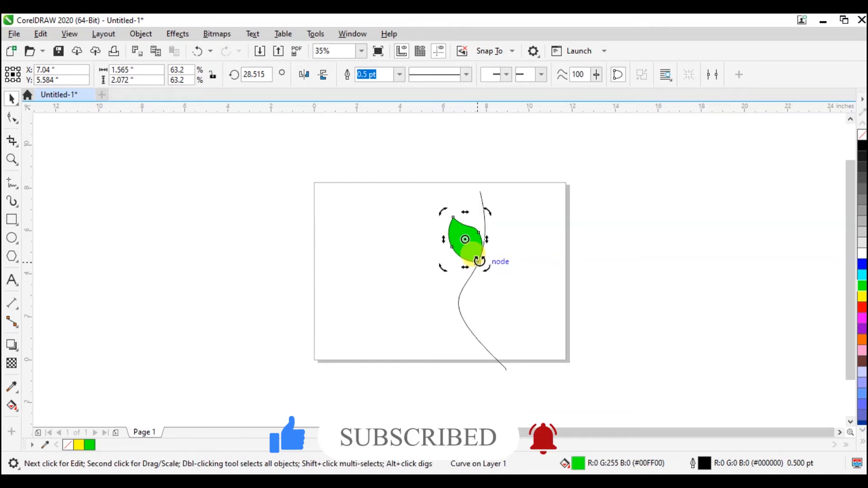
left_click_drag(465, 240, 479, 259)
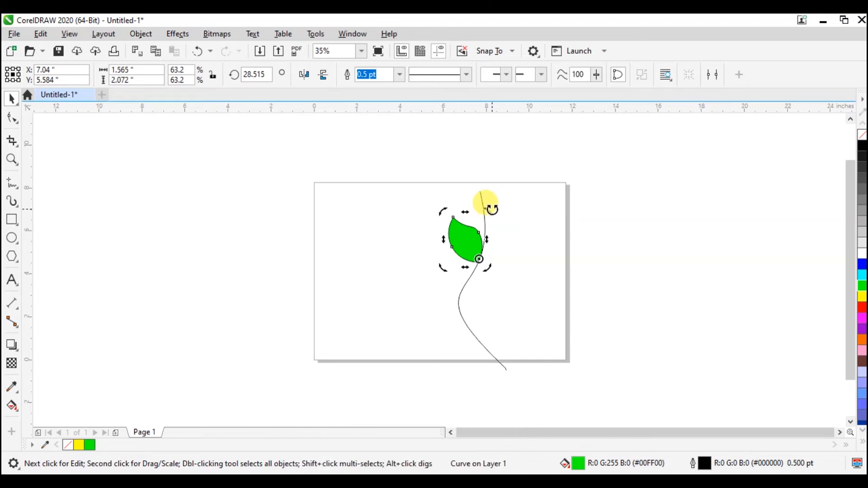
Step: Make a copy of the leaf rotated around its lower tip to about 202 degrees and fill the copy with orange
left_click_drag(492, 209, 453, 356)
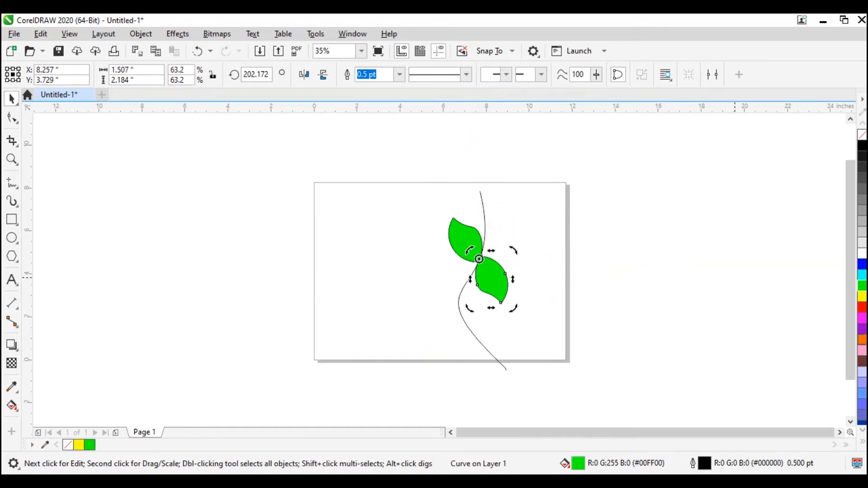
left_click(862, 339)
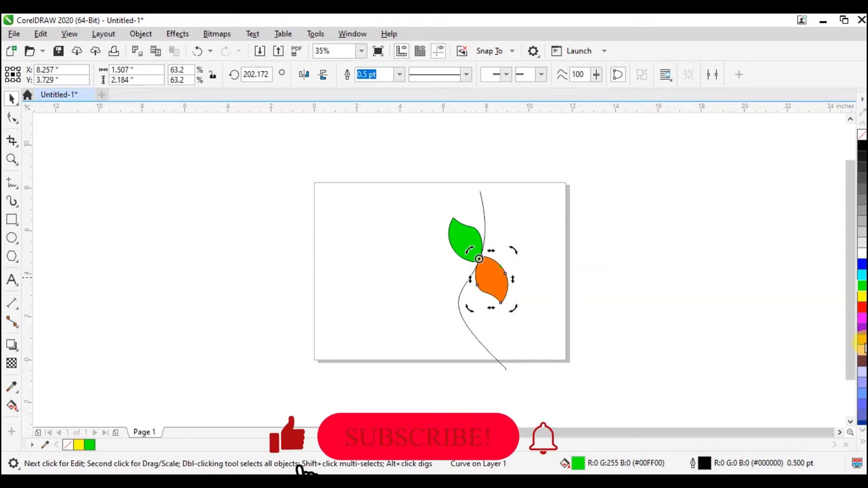
Step: Select the green and orange leaves together and place a copy of the pair lower on the stem's bend
left_click(510, 238)
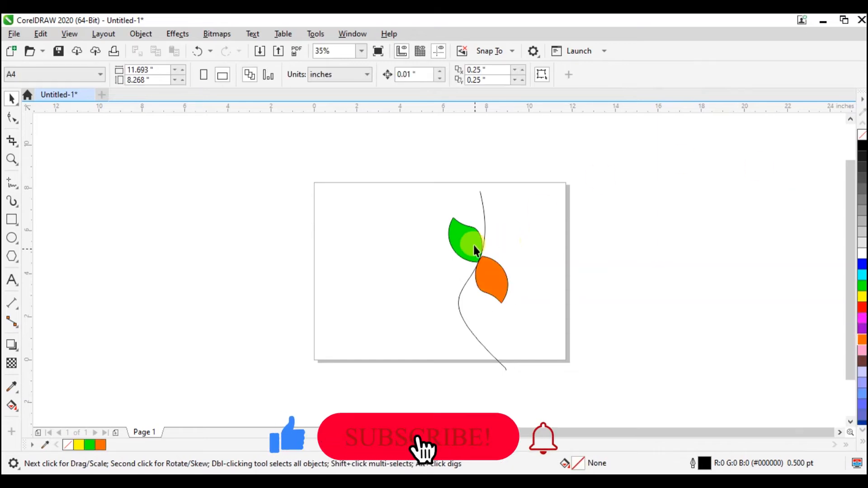
left_click(479, 262)
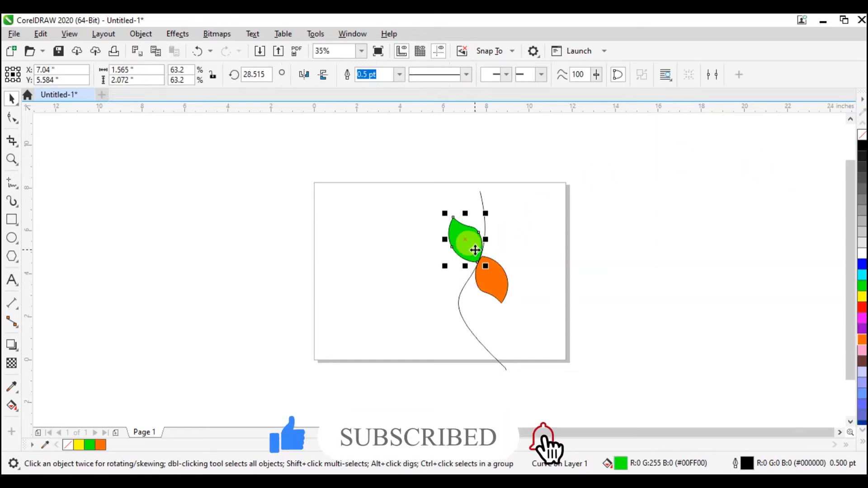
left_click(502, 279, "shift")
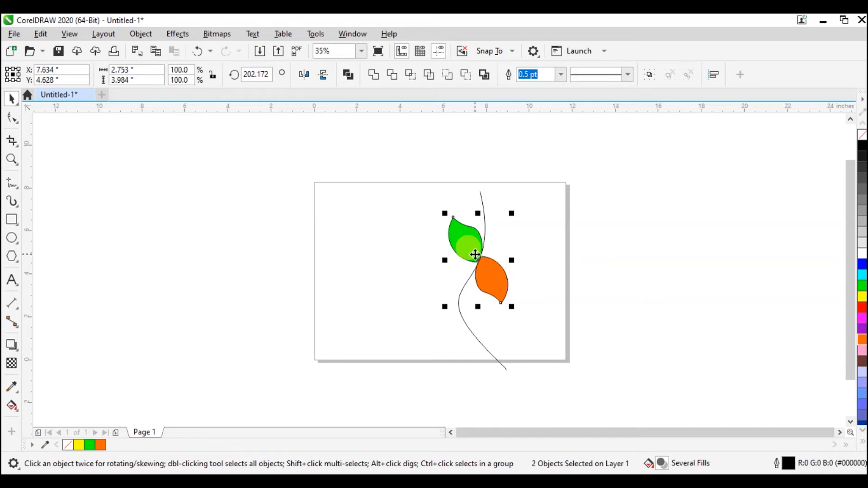
left_click_drag(475, 255, 459, 311)
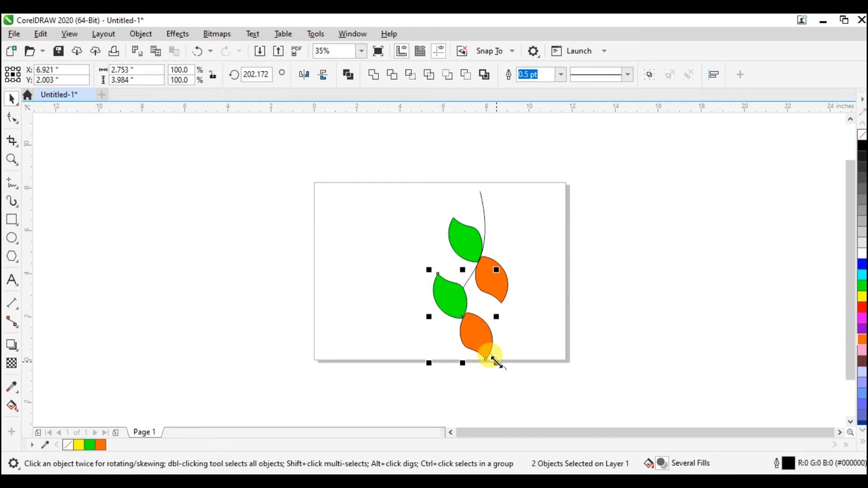
Step: Rotate the copied leaf pair by about 95 degrees and move it down so its joint sits near the stem's lower end
left_click(460, 318)
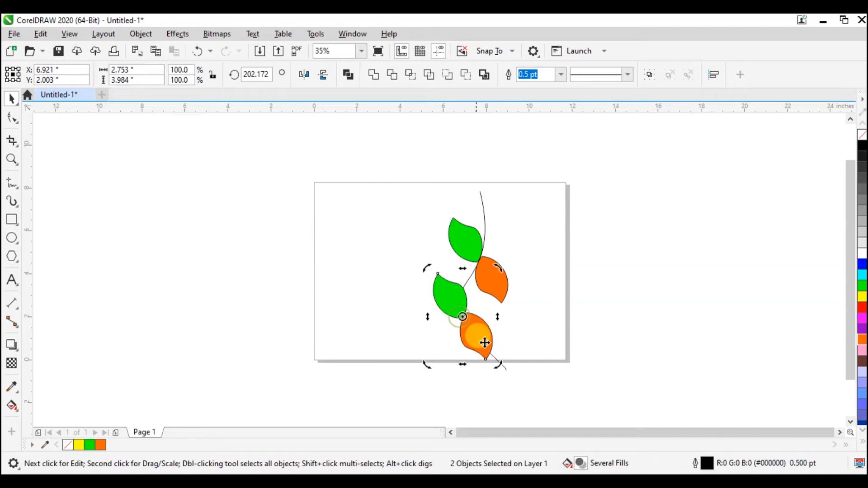
left_click_drag(496, 365, 491, 291)
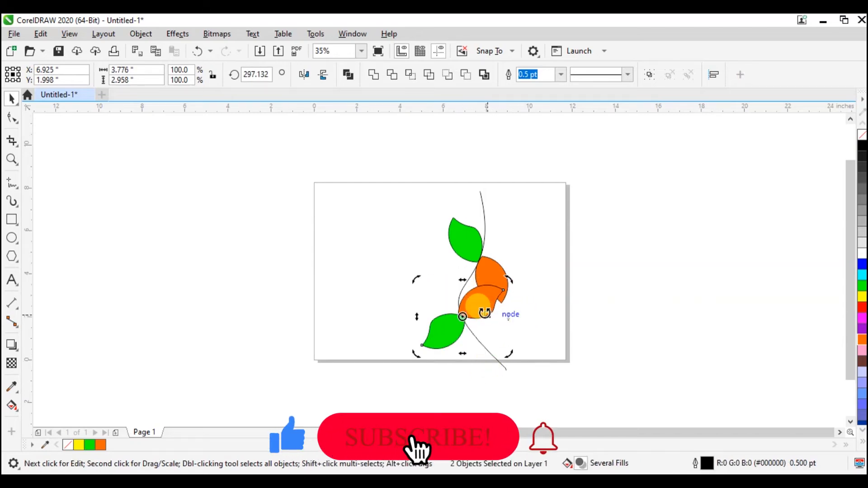
left_click_drag(472, 300, 494, 327)
left_click(526, 275)
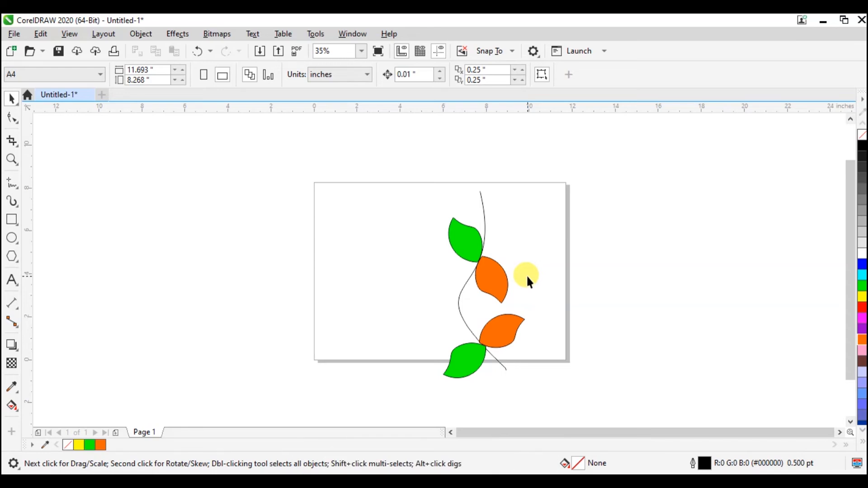
Step: Select all four leaves and remove their outlines by setting the outline colour to none
left_click(461, 243)
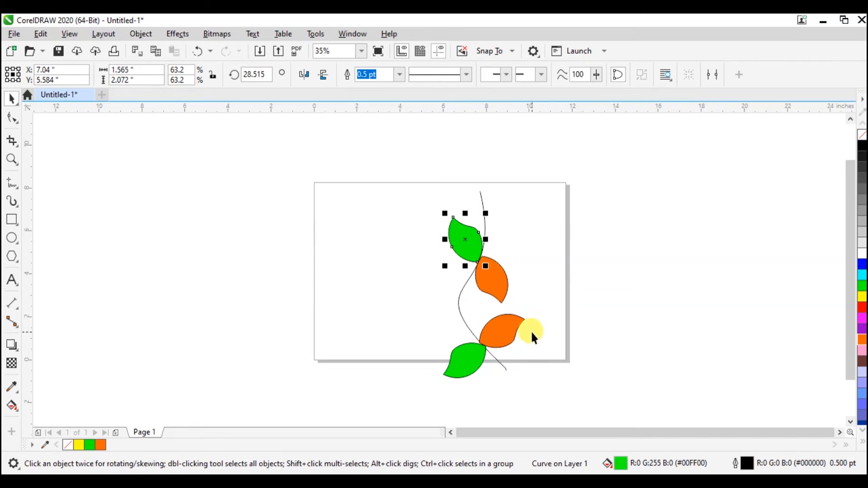
left_click(501, 291, "shift")
left_click(507, 337, "shift")
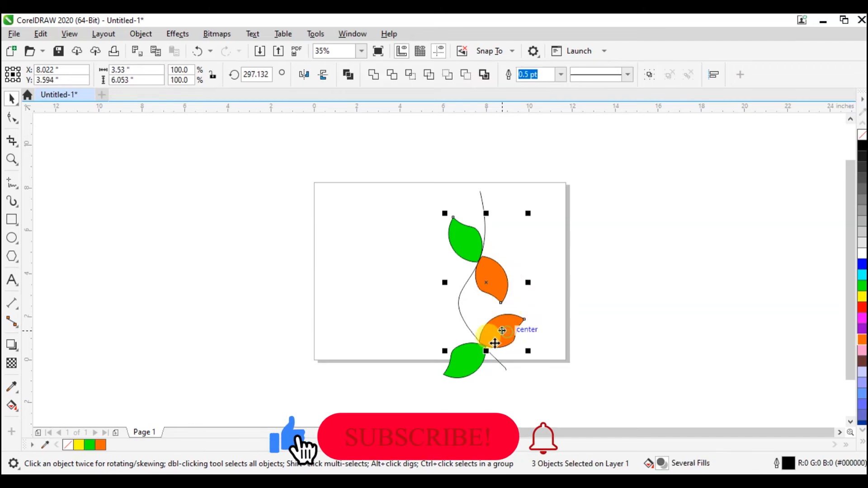
left_click(458, 362, "shift")
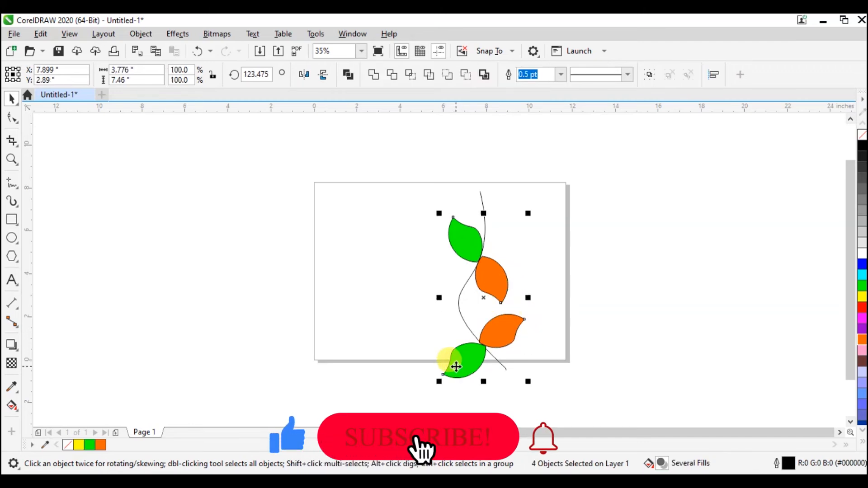
double_click(789, 464)
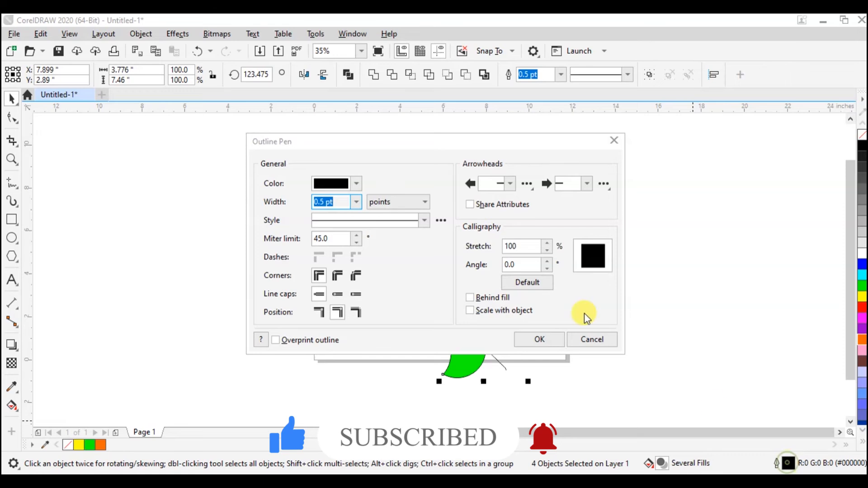
left_click(356, 184)
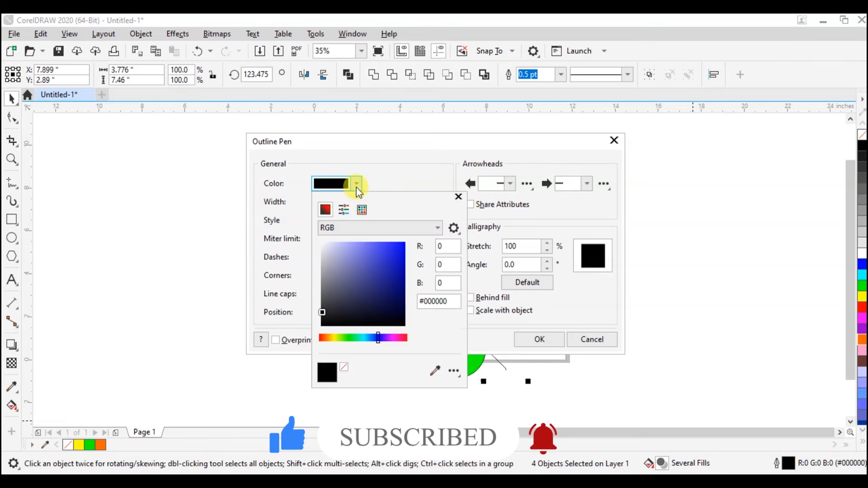
left_click(345, 367)
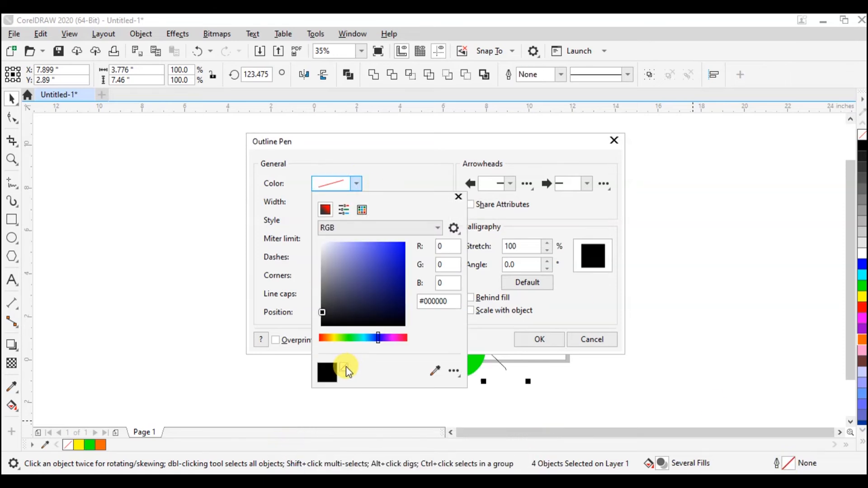
left_click(420, 175)
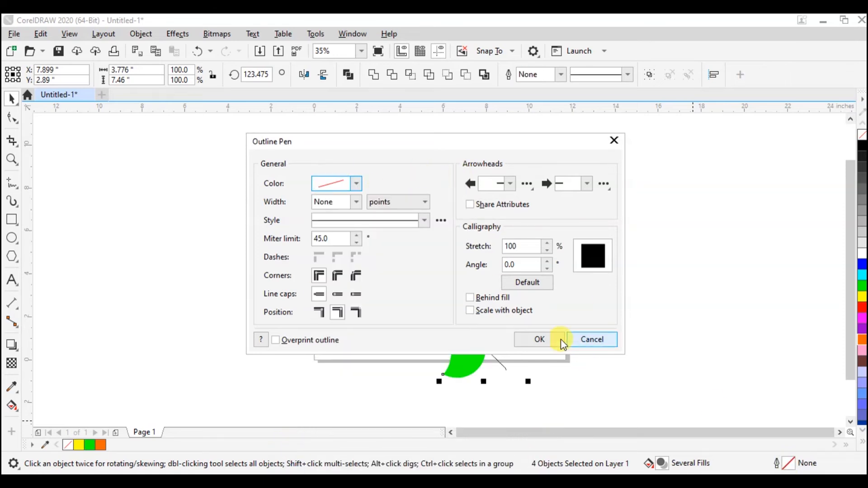
left_click(540, 340)
left_click(645, 311)
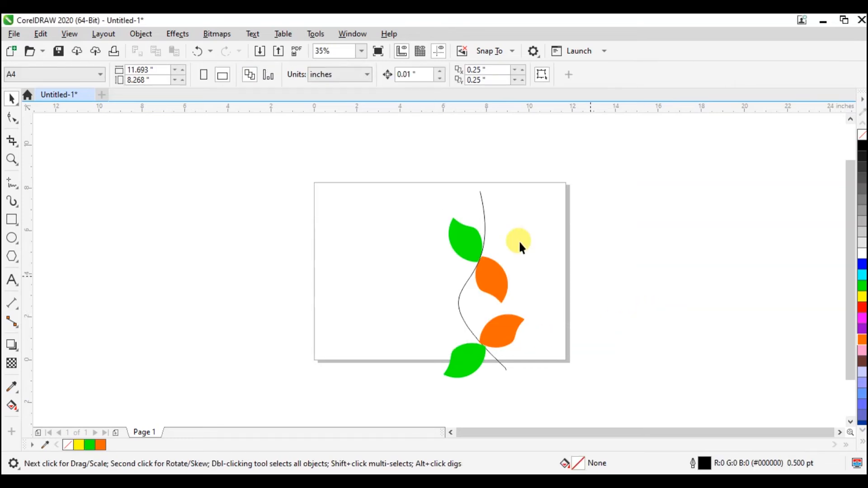
Step: Delete all the leaves and the S-shaped stem to clear the page
left_click_drag(417, 191, 563, 327)
key("Delete")
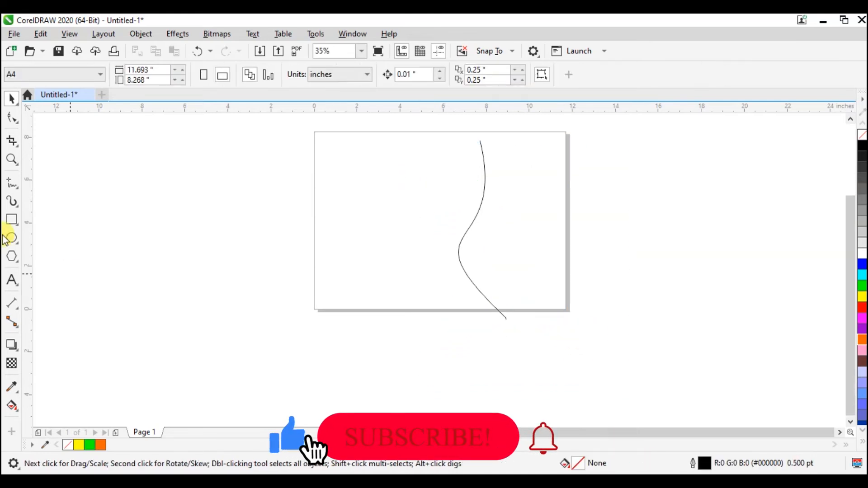
left_click(465, 231)
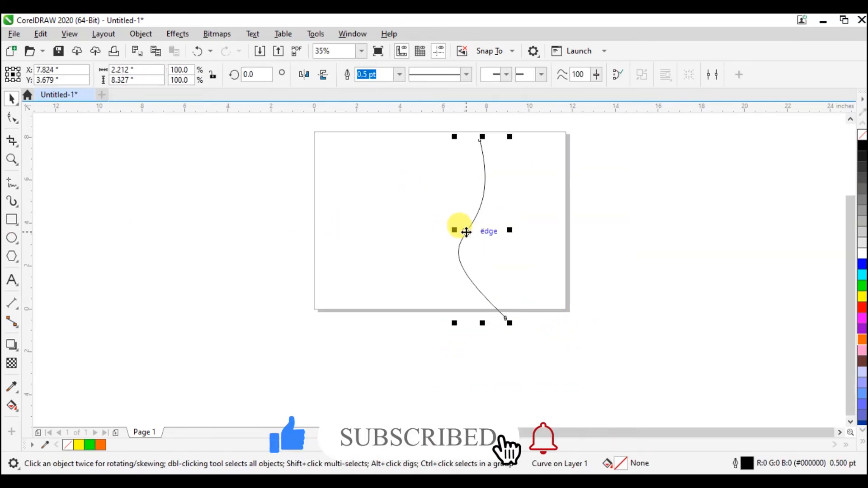
key("Delete")
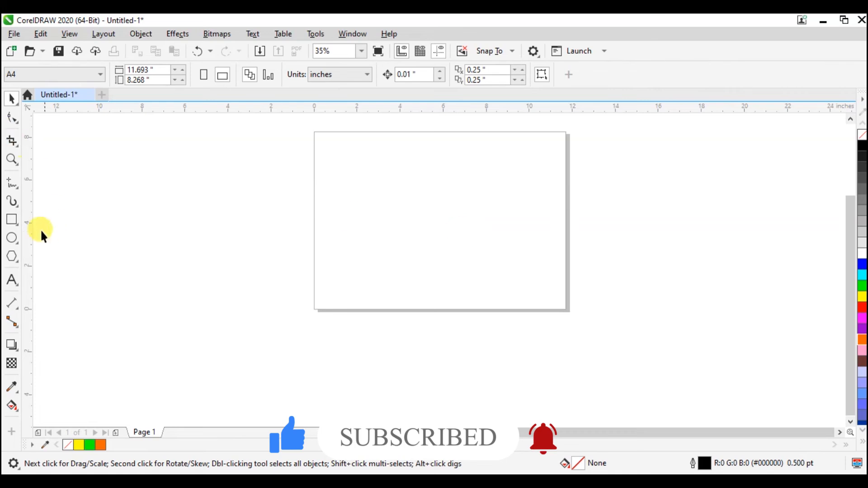
Step: Draw an ellipse about 4.37 by 4.10 inches and place an overlapping copy about 2.2 inches to its right
left_click(16, 242)
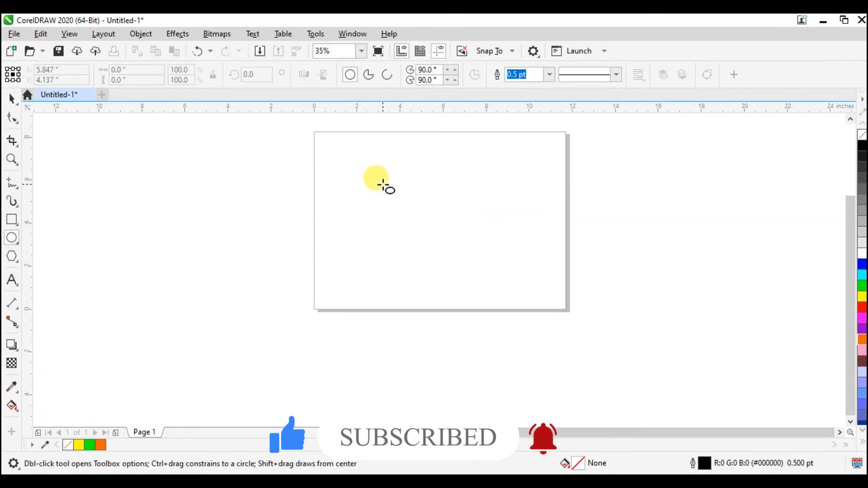
left_click_drag(367, 164, 463, 256)
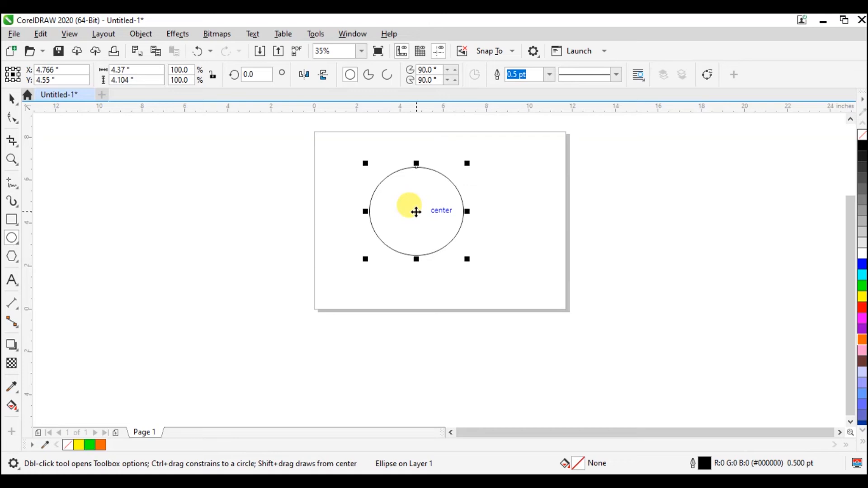
left_click_drag(416, 212, 464, 211)
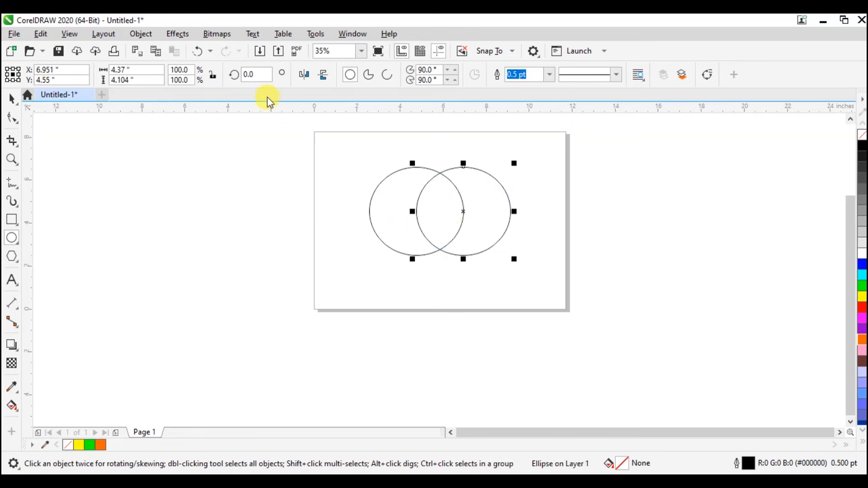
Step: Try Simplify on the two overlapping ellipses, shift both slightly to the right, and undo the move and the Simplify
left_click_drag(353, 158, 521, 266)
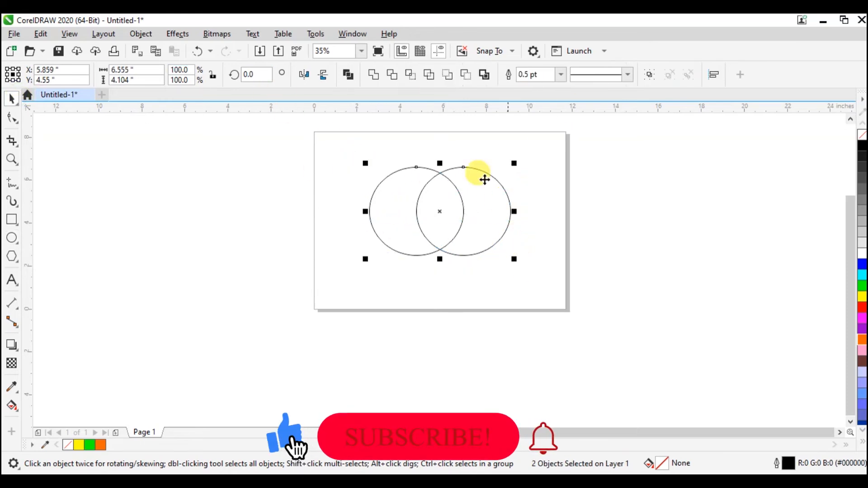
left_click(431, 76)
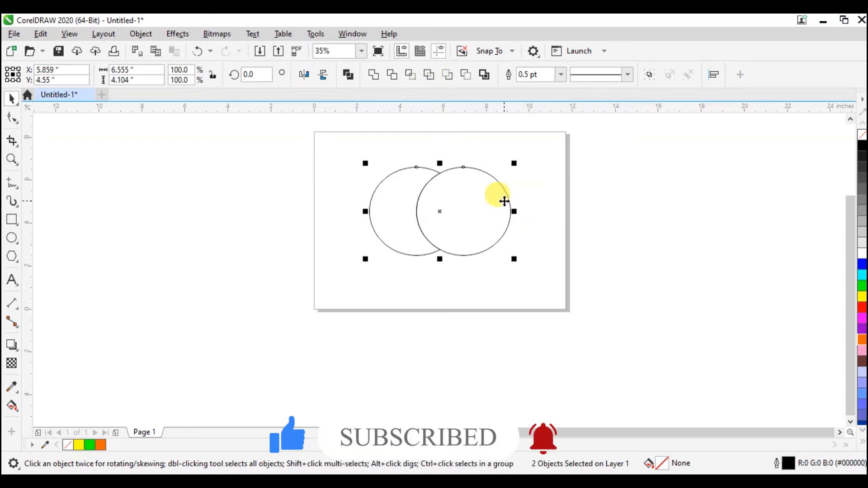
mouse_move(504, 201)
left_mouse_down()
mouse_move(553, 207)
mouse_move(491, 188)
mouse_move(469, 198)
mouse_move(511, 201)
left_mouse_up()
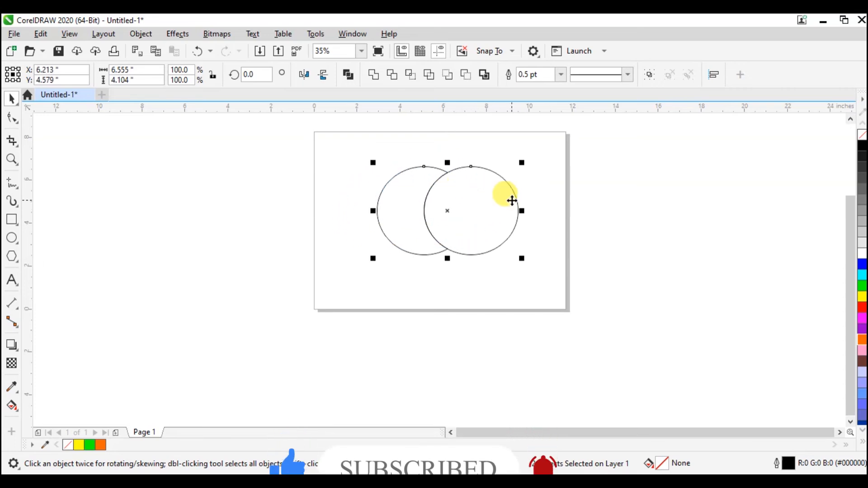
key("ctrl+z")
key("ctrl+z")
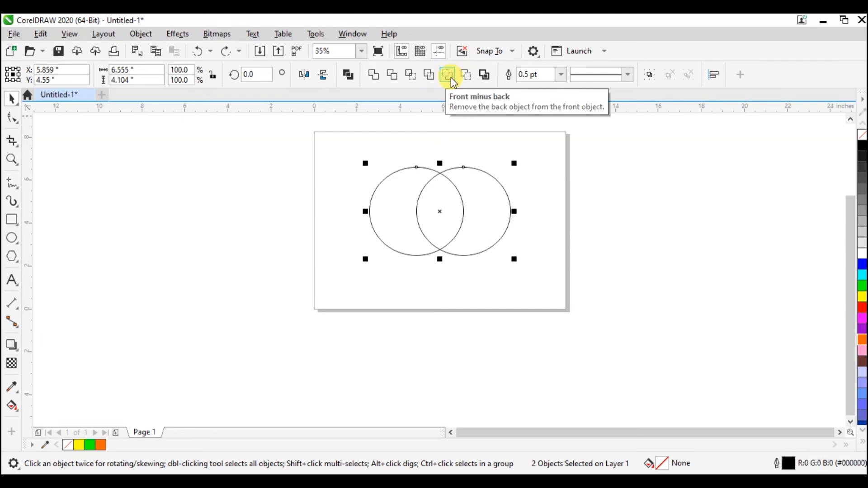
Step: Fill the right ellipse with green and the left ellipse with orange
left_click(499, 207)
left_click(496, 289)
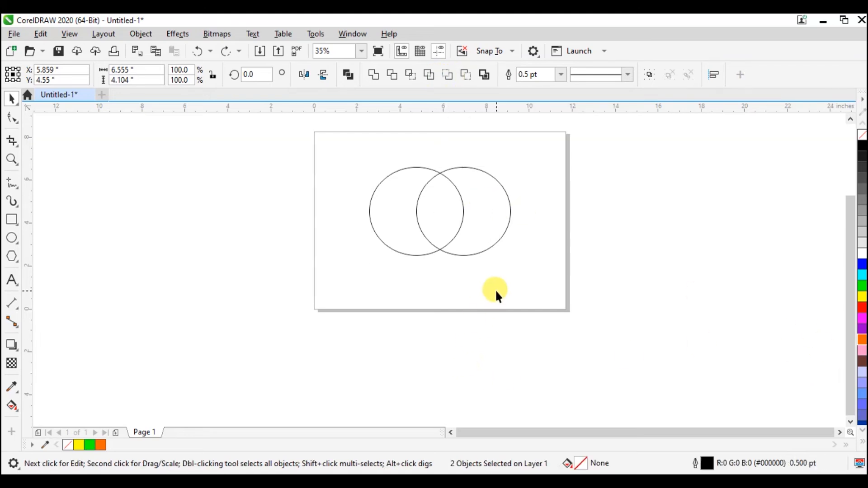
left_click(482, 248)
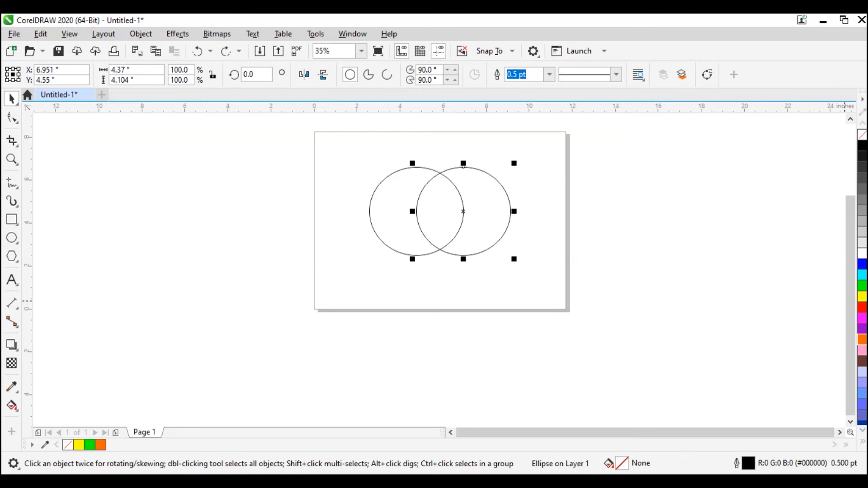
left_click(863, 291)
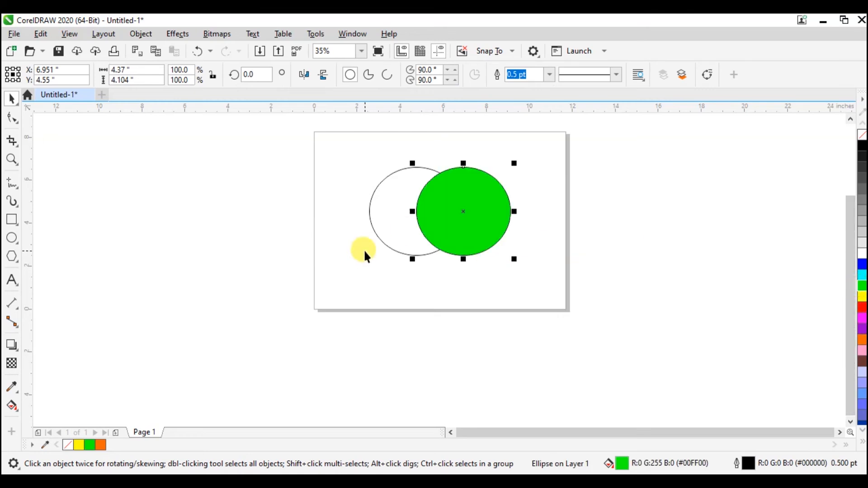
left_click(396, 246)
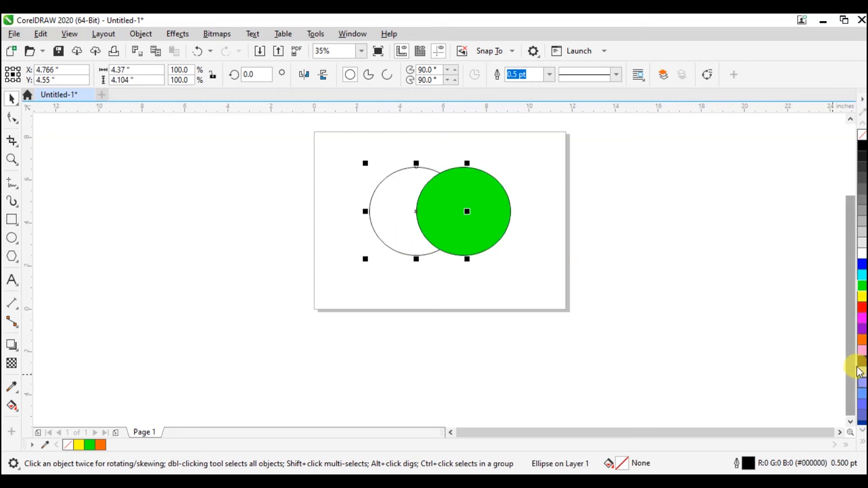
left_click(863, 340)
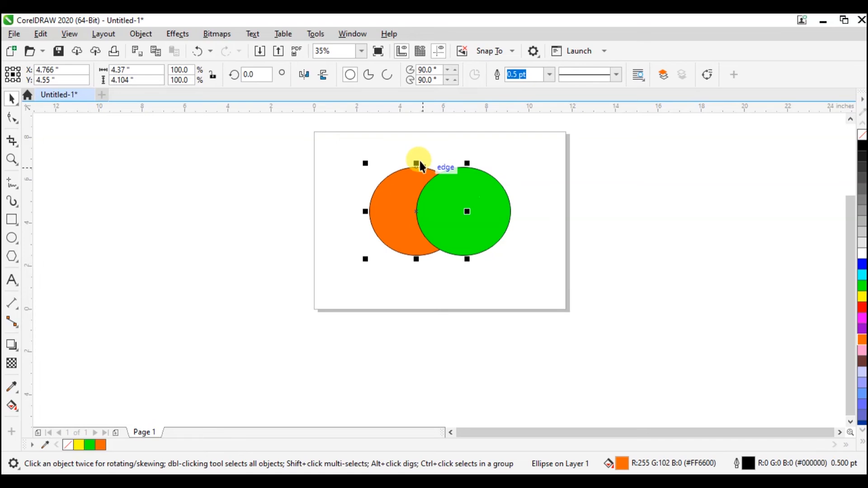
Step: Try Front minus back on the orange and green ellipses and undo the operation
left_click(370, 143)
left_click_drag(370, 142, 558, 268)
left_click(362, 156)
left_click_drag(531, 276, 531, 276)
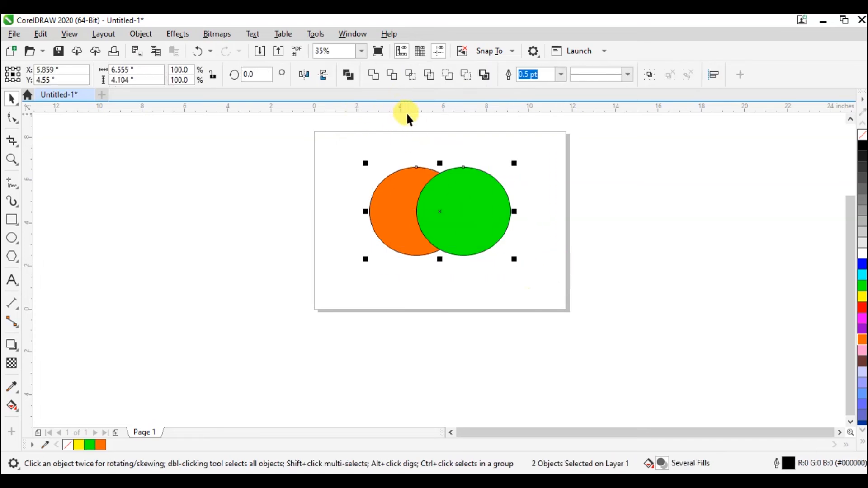
left_click(446, 80)
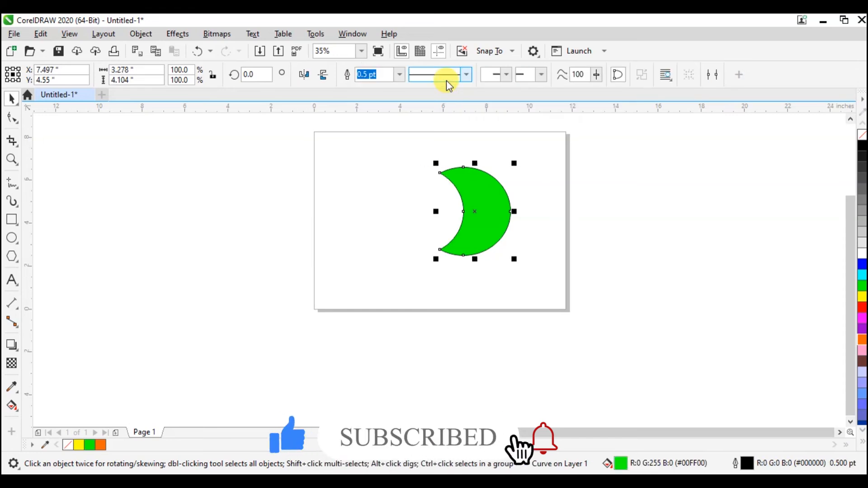
left_click(448, 82)
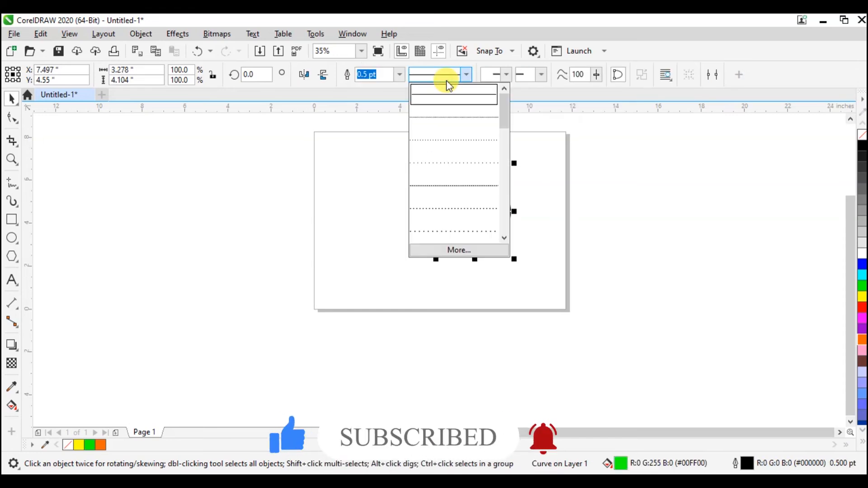
left_click(667, 16)
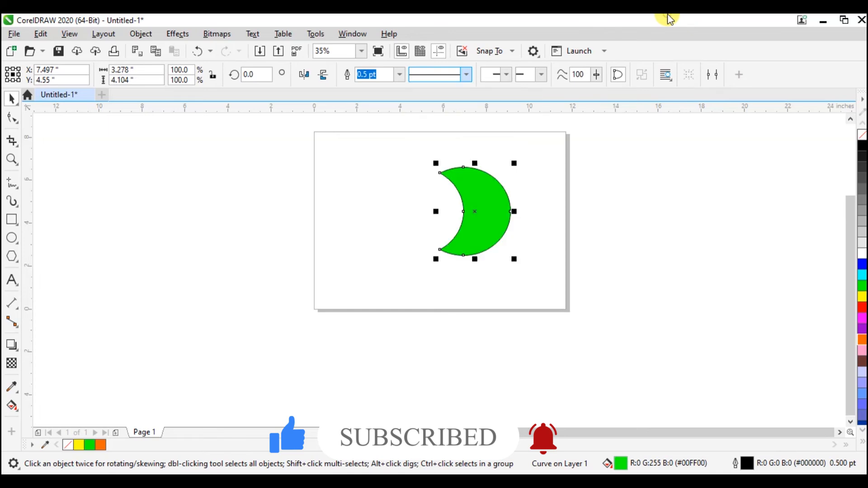
key("ctrl+z")
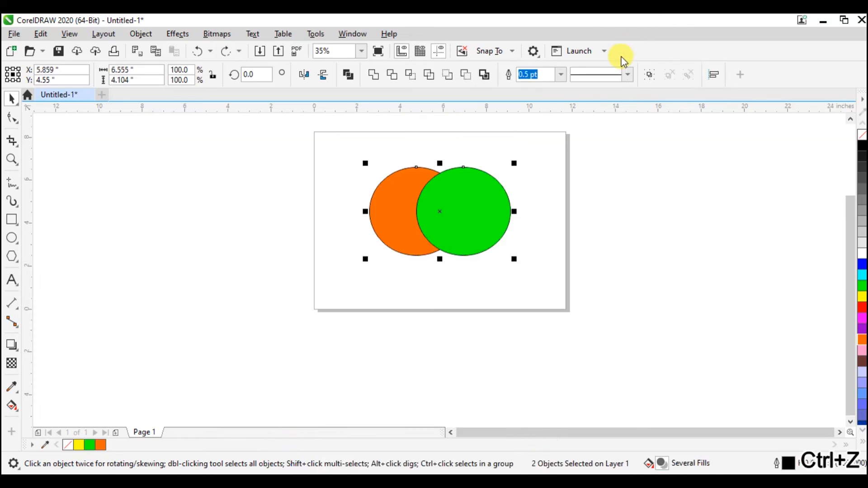
Step: Try Back minus front on the orange and green ellipses and undo the operation
left_click(467, 75)
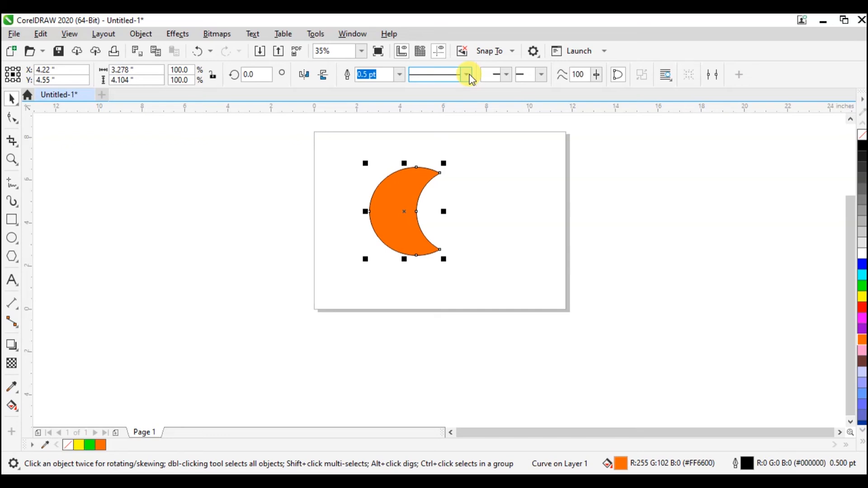
key("ctrl+z")
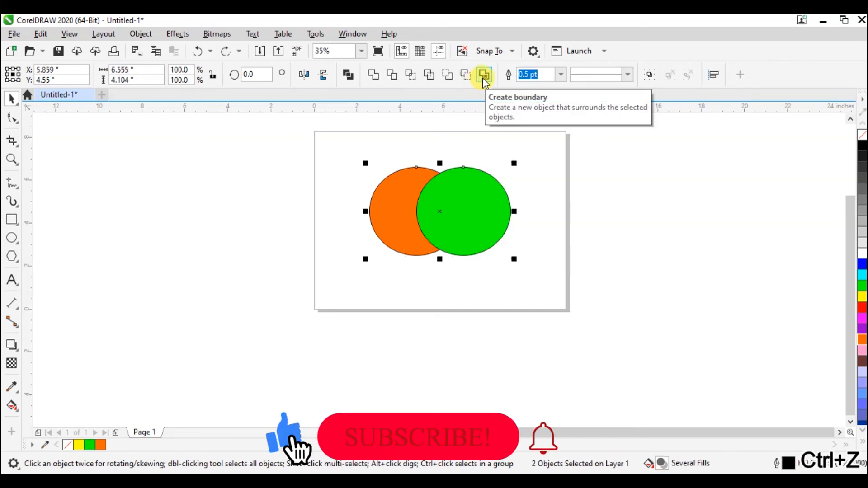
Step: Create a boundary around the overlapping orange and green ellipses and select the new outline
left_click(484, 76)
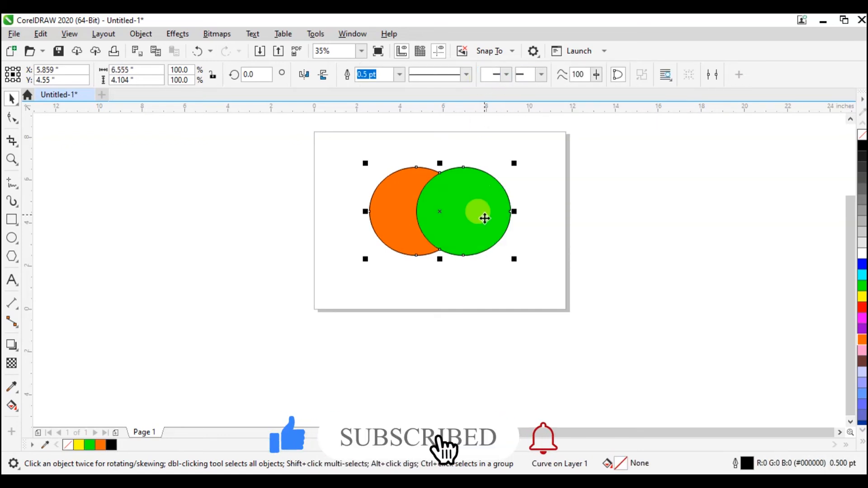
left_click(528, 238)
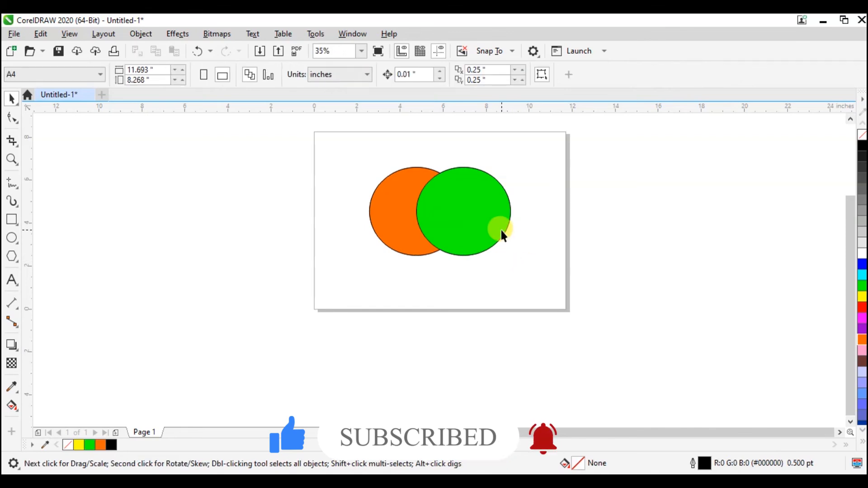
left_click(481, 222)
right_click(481, 222)
left_click(489, 244)
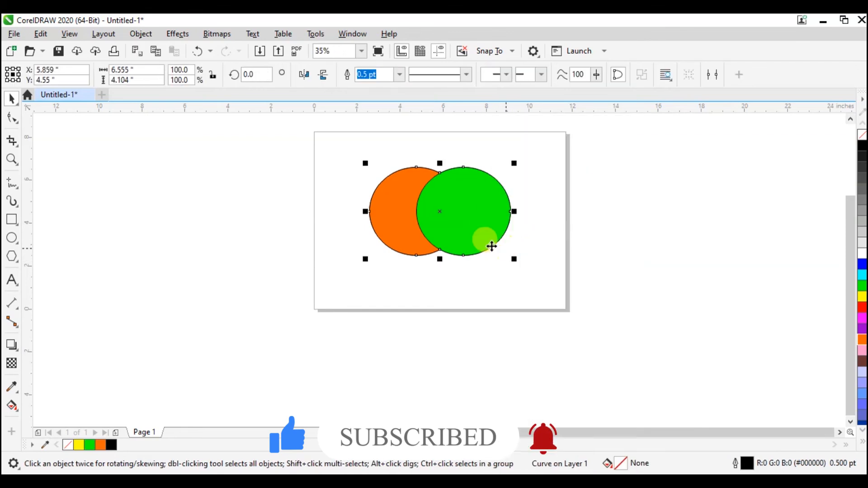
Step: Try moving the boundary outline off the page, about 10.6 inches right and 1.5 inches up, and undo the move
left_click_drag(443, 213, 669, 180)
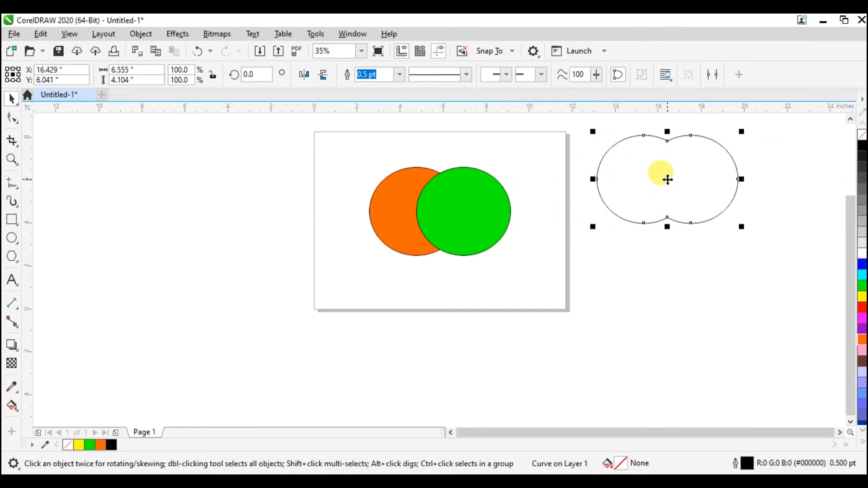
key("ctrl+z")
key("ctrl+z")
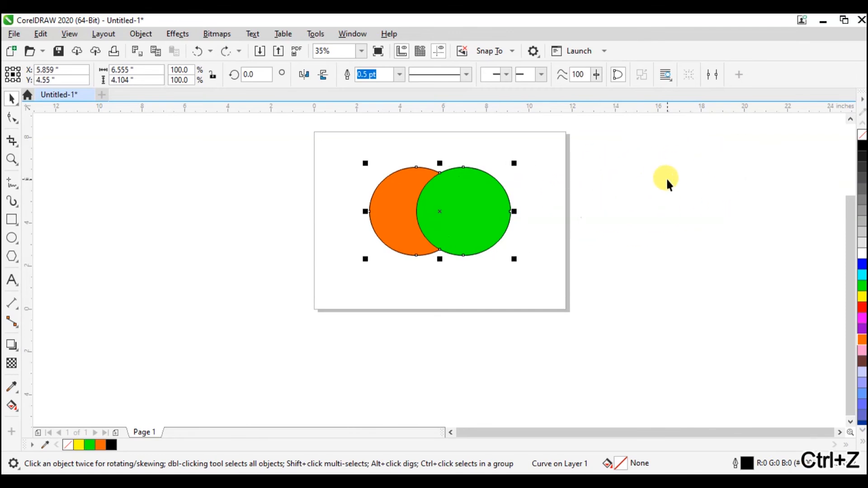
Step: Select both ellipses together with the boundary outline around them
left_click(520, 175)
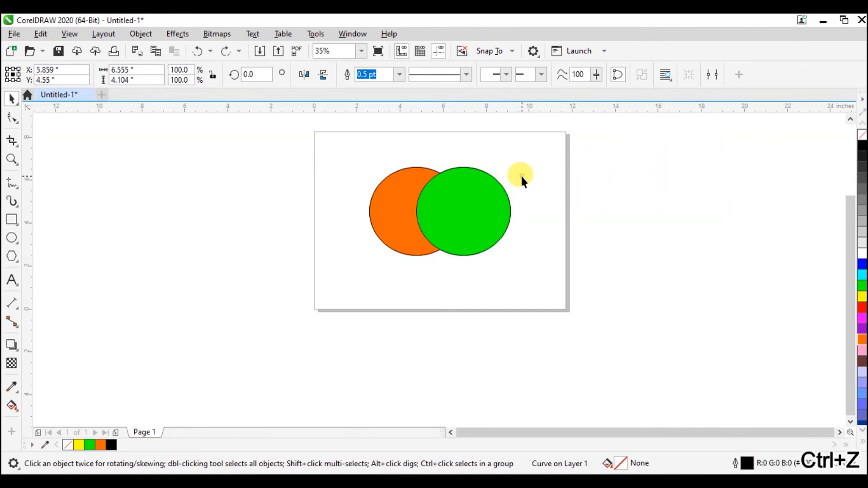
left_click_drag(520, 161, 345, 273)
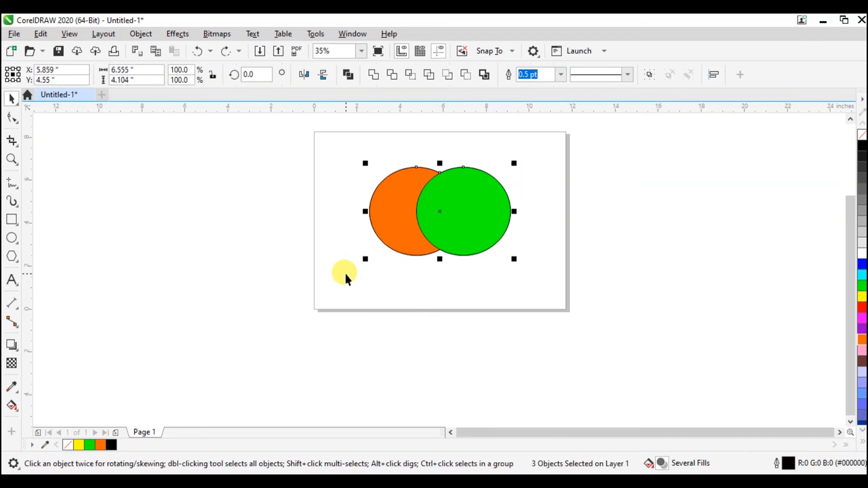